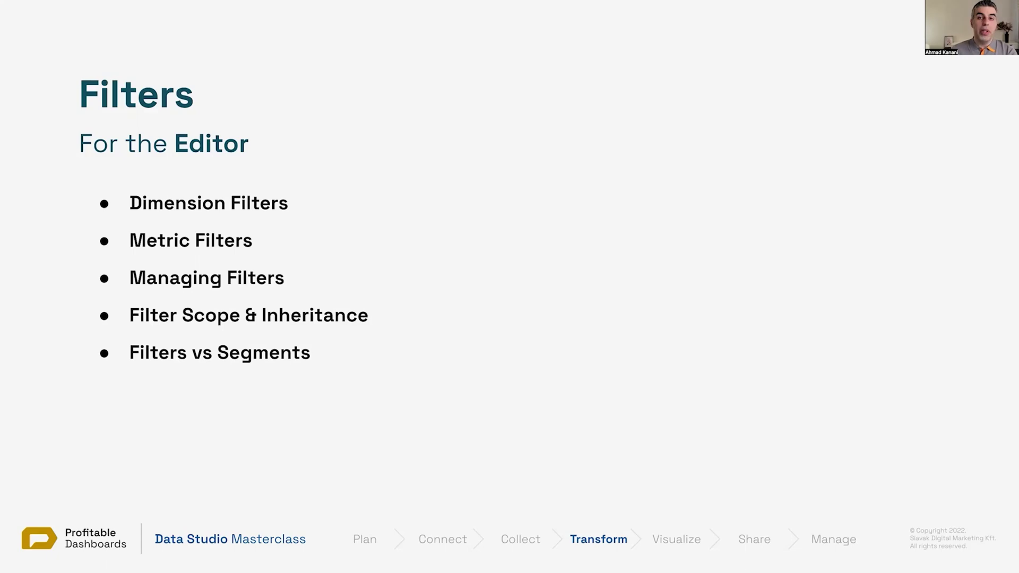
Advance the slideshow to the Controls – For the Viewer slide.
{"action": "key", "text": "Right"}
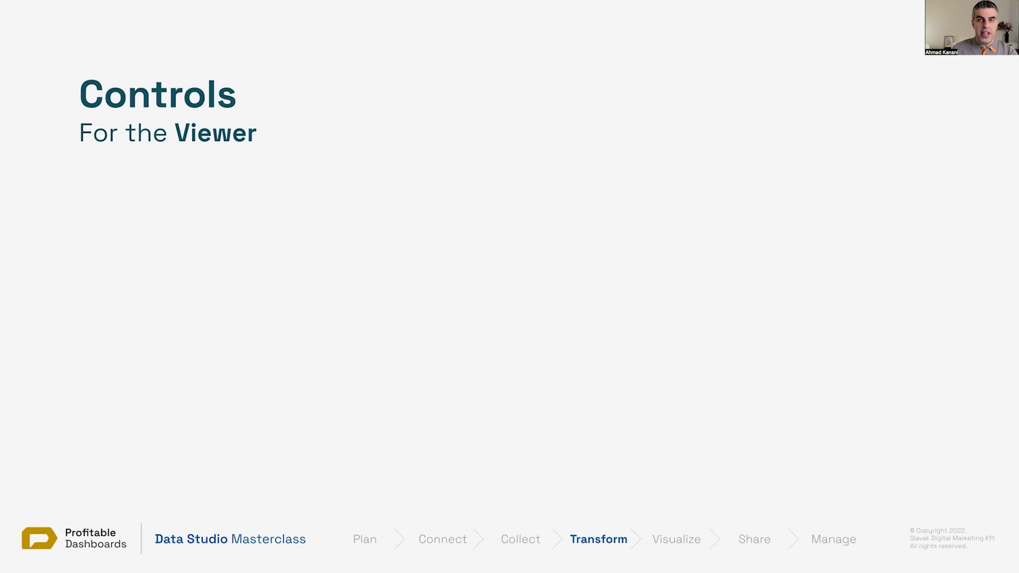
Reveal all six bullets, from Data Control and Date Range Control through Scope of Controls.
{"action": "key", "text": "Right"}
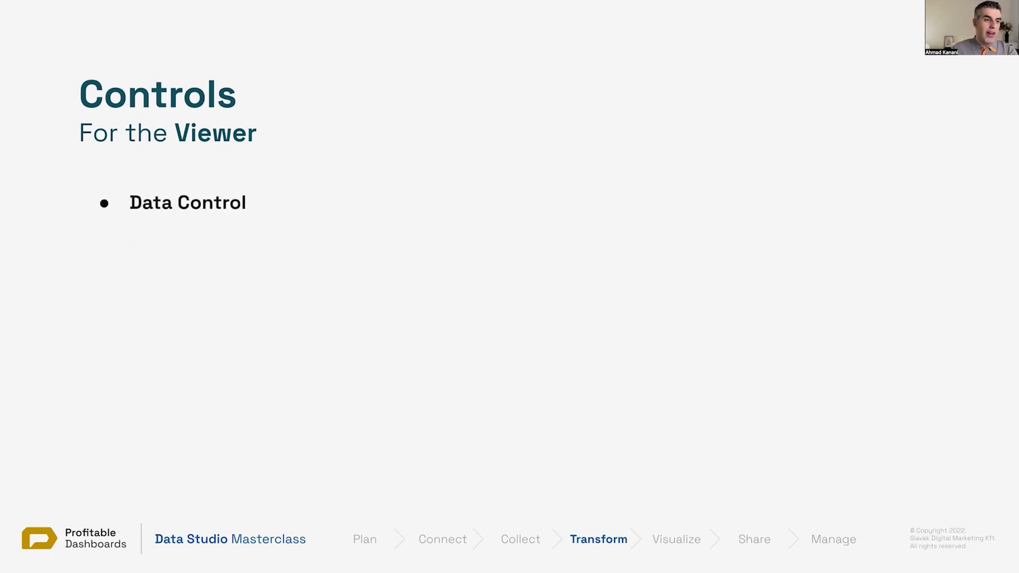
{"action": "key", "text": "Right"}
{"action": "key", "text": "Right"}
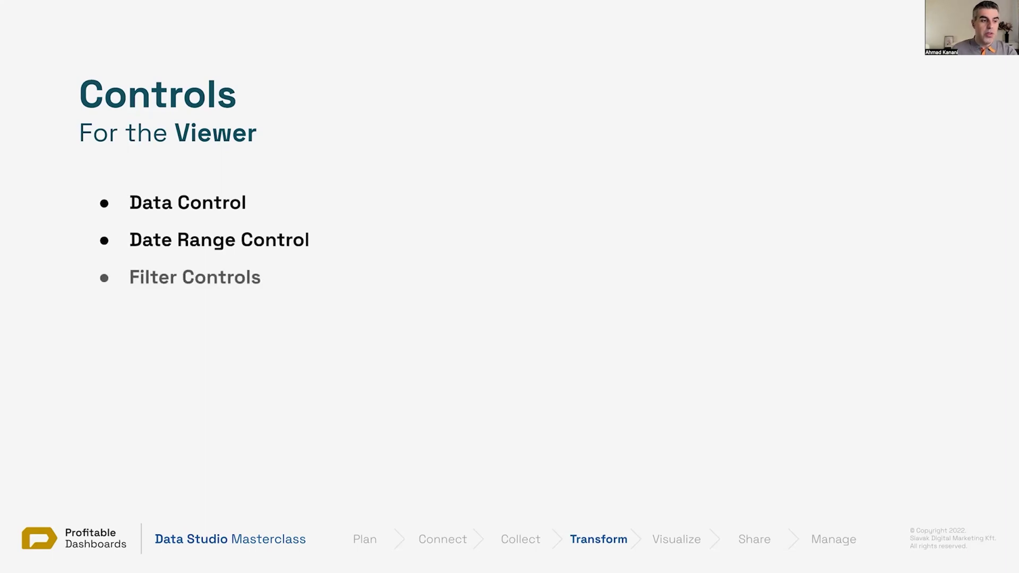
{"action": "key", "text": "Right"}
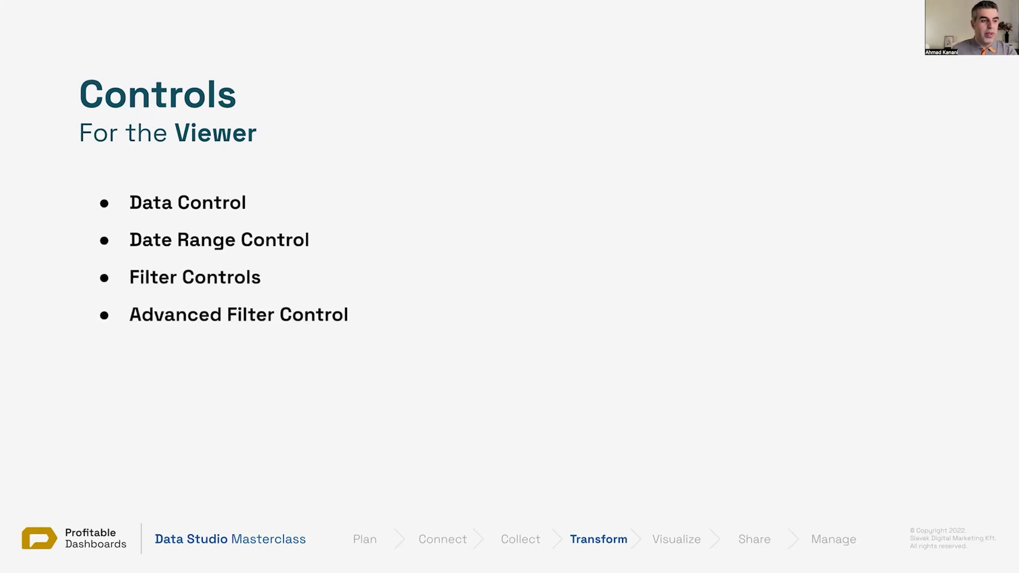
{"action": "key", "text": "Right"}
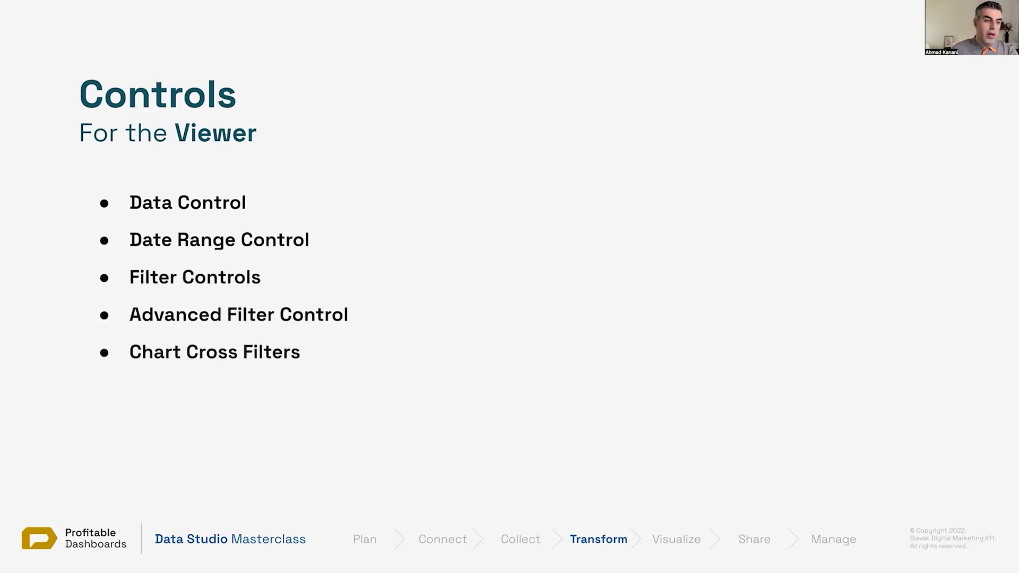
{"action": "key", "text": "Right"}
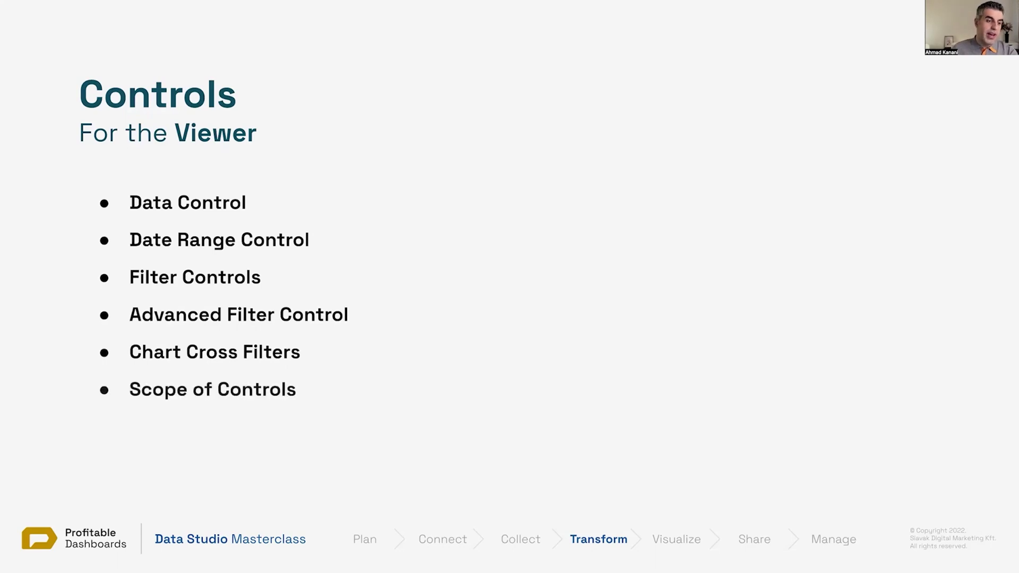
{"action": "key", "text": "Right"}
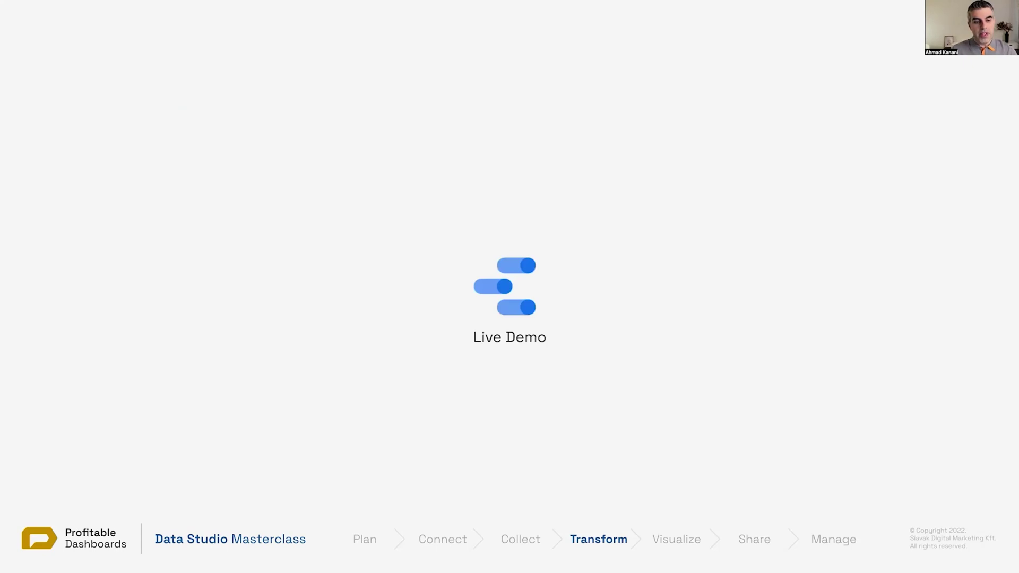
Leave the slideshow and view the Filters & Controls report in Data Studio as a viewer.
{"action": "key", "text": "Escape"}
{"action": "left_click", "coordinate": [227, 10]}
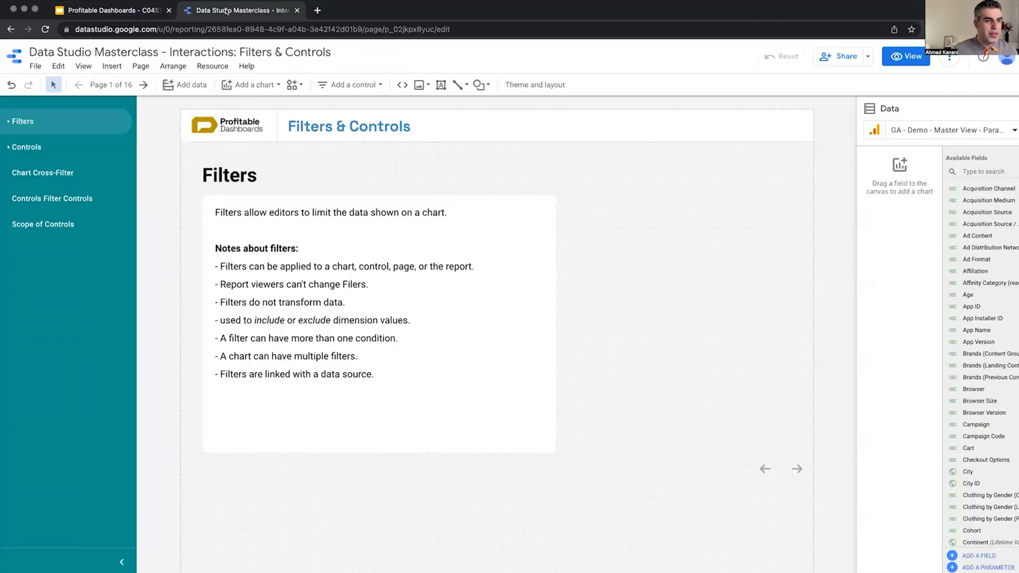
{"action": "left_click", "coordinate": [902, 56]}
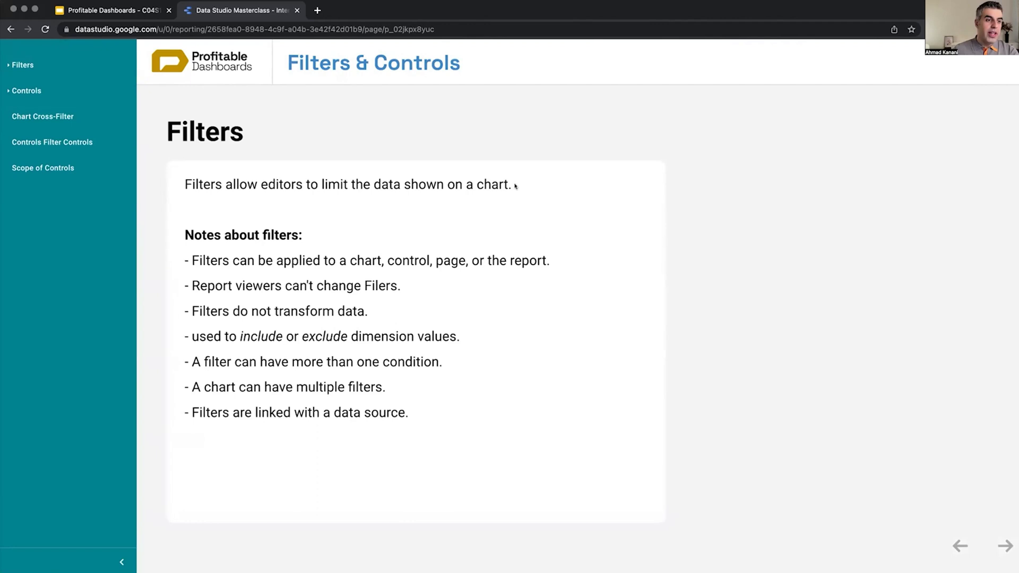
Highlight the note that filters apply to a chart, control, page or the report.
{"action": "left_click_drag", "start_coordinate": [349, 260], "coordinate": [430, 260]}
{"action": "left_click", "coordinate": [448, 262]}
{"action": "double_click", "coordinate": [448, 261]}
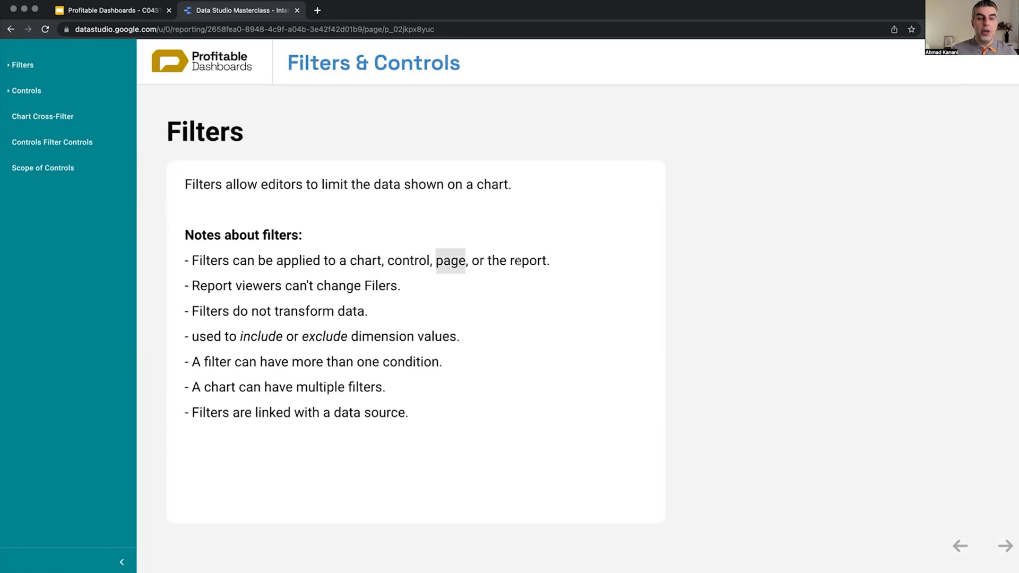
{"action": "left_click_drag", "start_coordinate": [387, 261], "coordinate": [550, 262]}
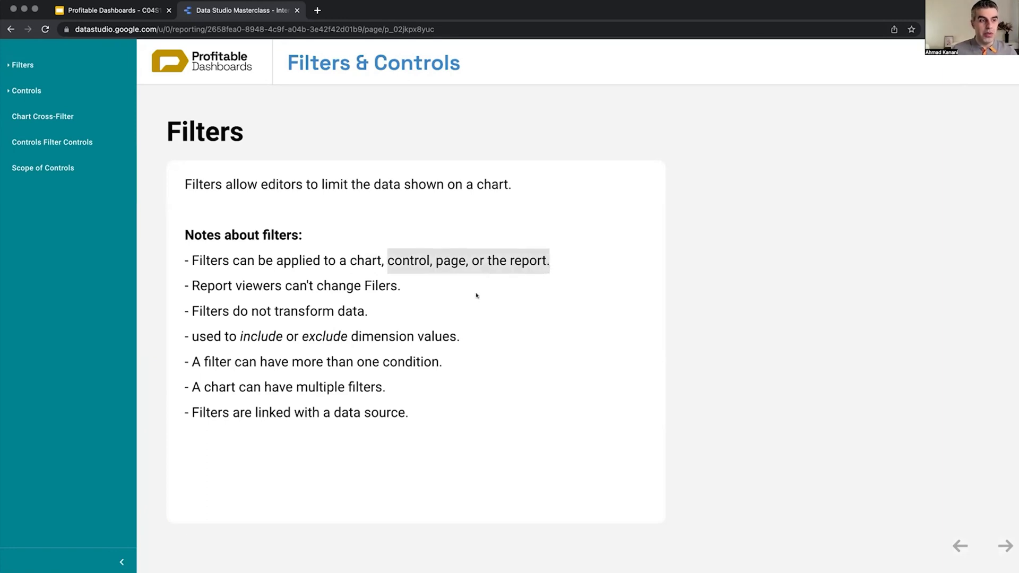
{"action": "left_click", "coordinate": [266, 288]}
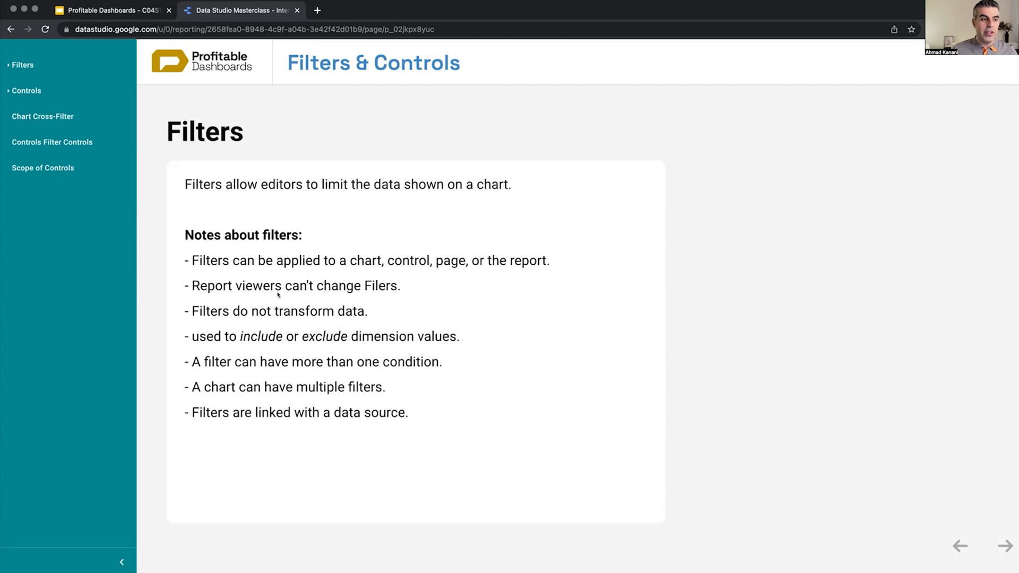
Highlight notes that filters don't transform data, include or exclude, and allow several conditions.
{"action": "left_click_drag", "start_coordinate": [203, 311], "coordinate": [328, 312]}
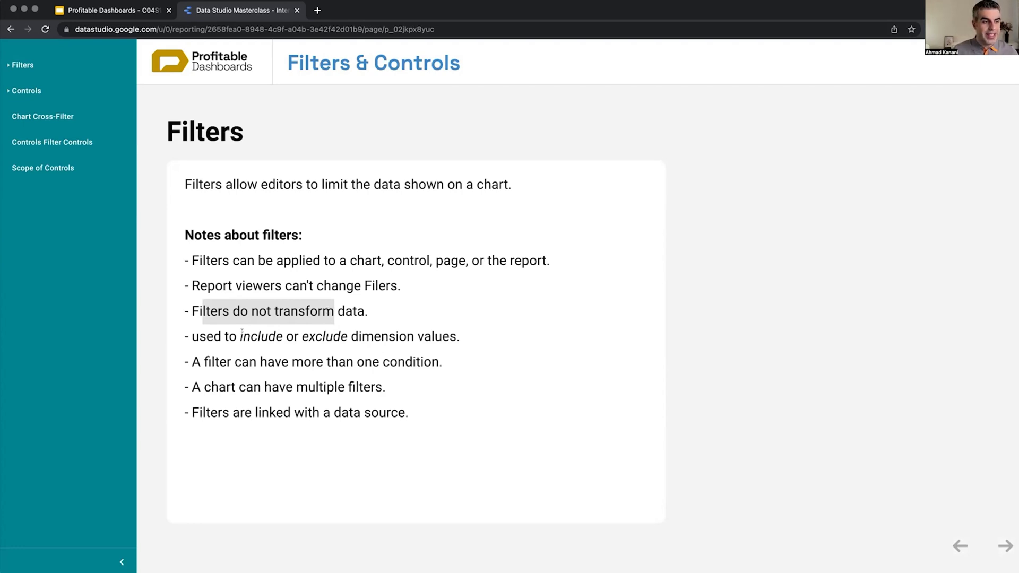
{"action": "left_click_drag", "start_coordinate": [242, 333], "coordinate": [316, 339]}
{"action": "left_click", "coordinate": [281, 345]}
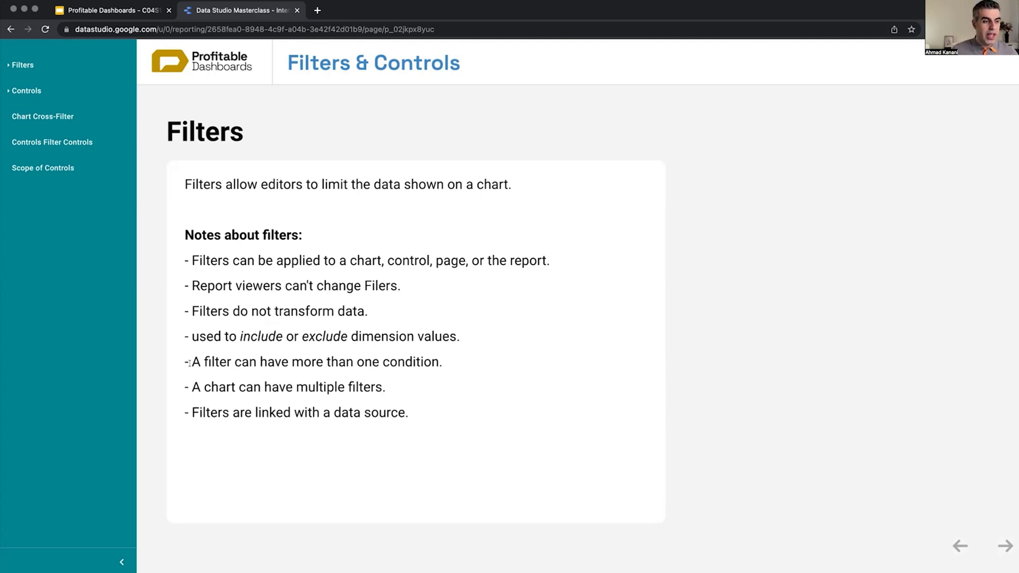
{"action": "left_click_drag", "start_coordinate": [190, 364], "coordinate": [423, 363]}
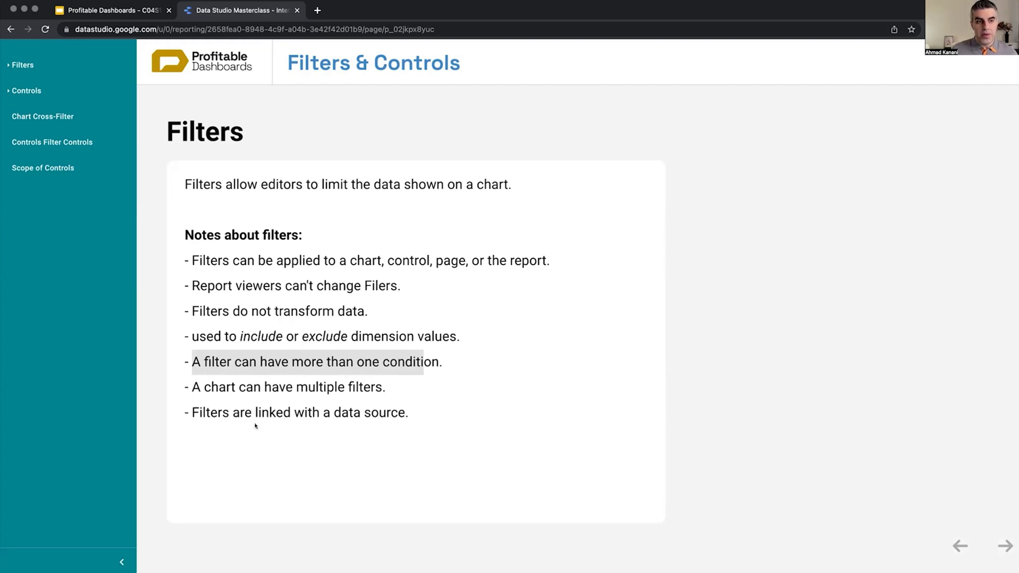
{"action": "left_click", "coordinate": [423, 417]}
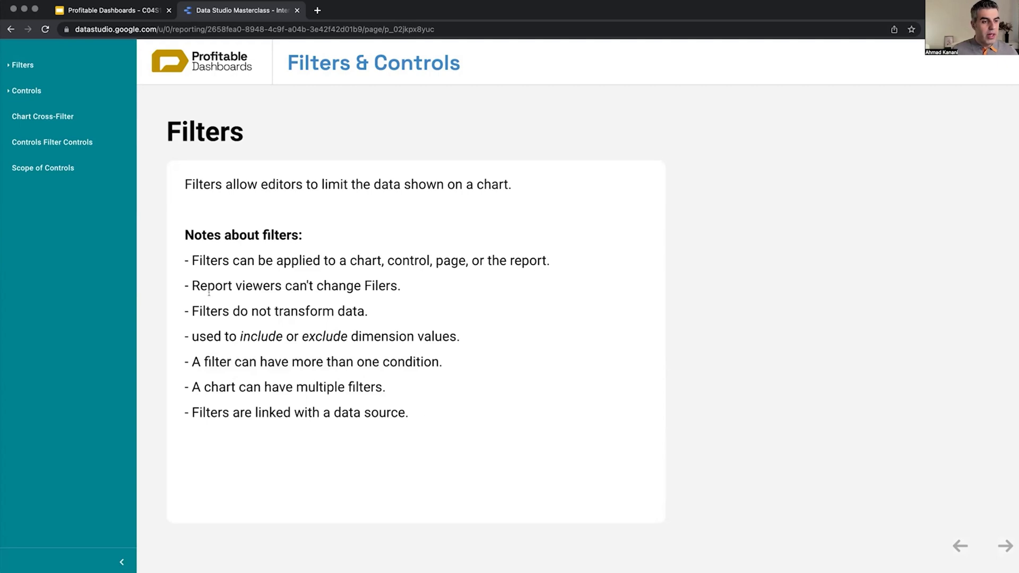
Open the Dimension Filters page under Filters and put the report into edit mode.
{"action": "left_click", "coordinate": [8, 70]}
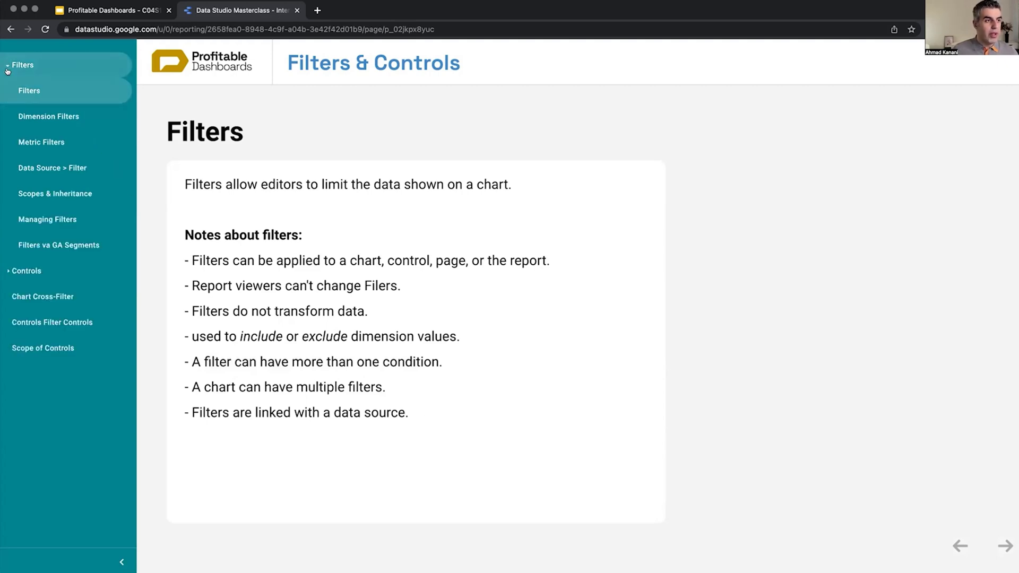
{"action": "left_click", "coordinate": [57, 121]}
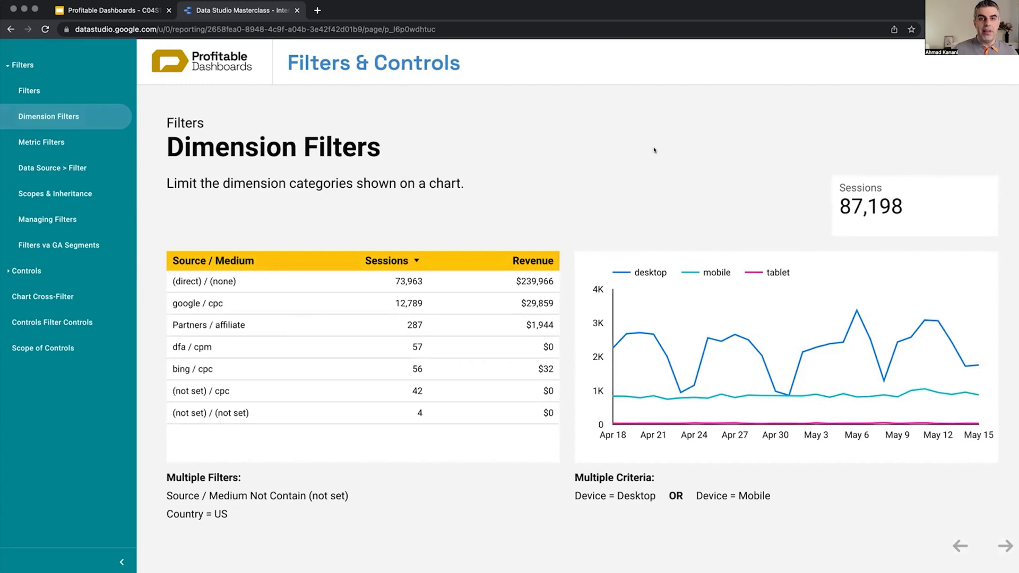
{"action": "left_click", "coordinate": [906, 55]}
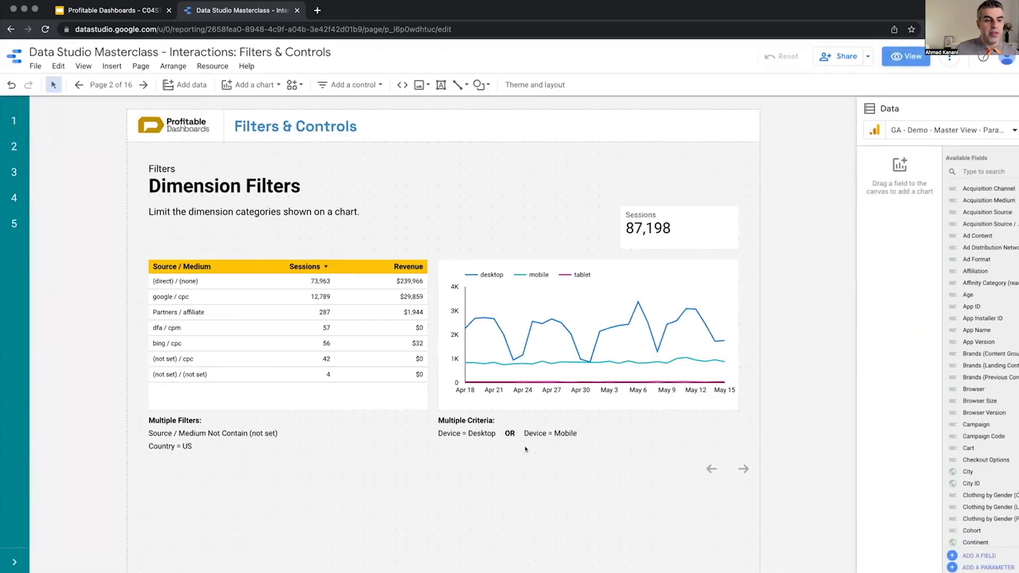
Select the Source / Medium sessions table and start a new filter from its DATA panel.
{"action": "left_click", "coordinate": [333, 389]}
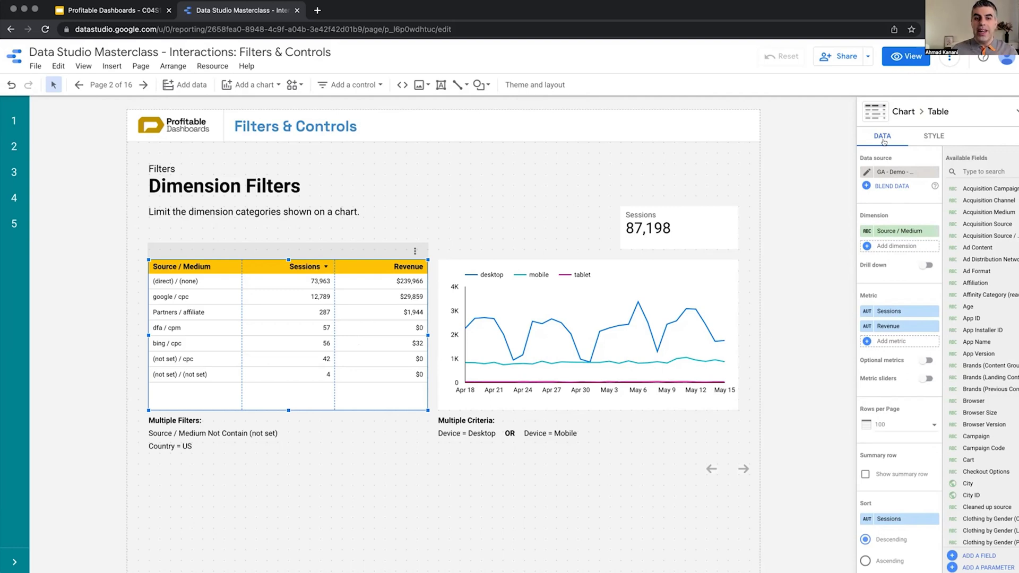
{"action": "scroll", "coordinate": [880, 331], "scroll_direction": "down", "scroll_amount": 6}
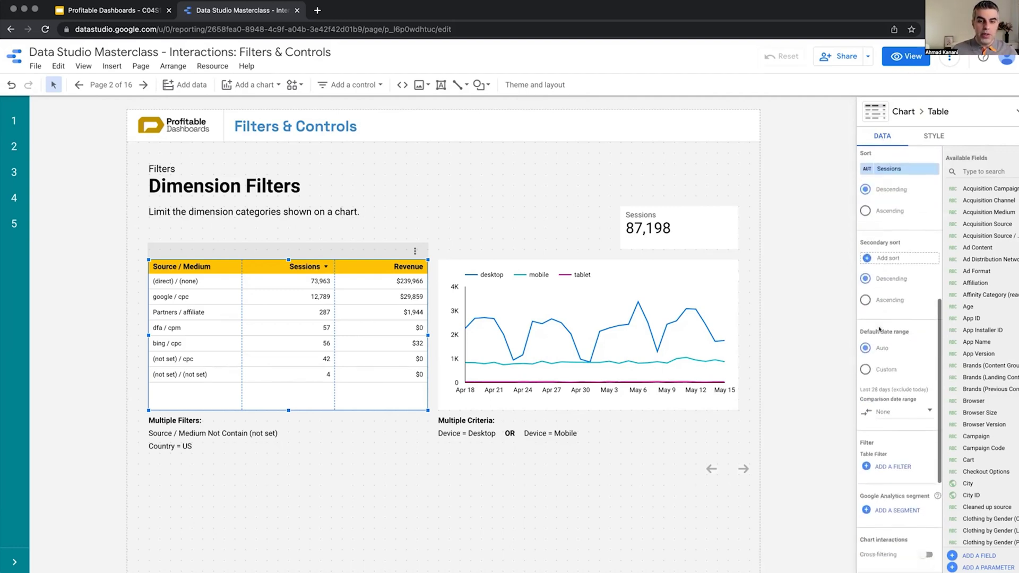
{"action": "scroll", "coordinate": [880, 330], "scroll_direction": "down", "scroll_amount": 3}
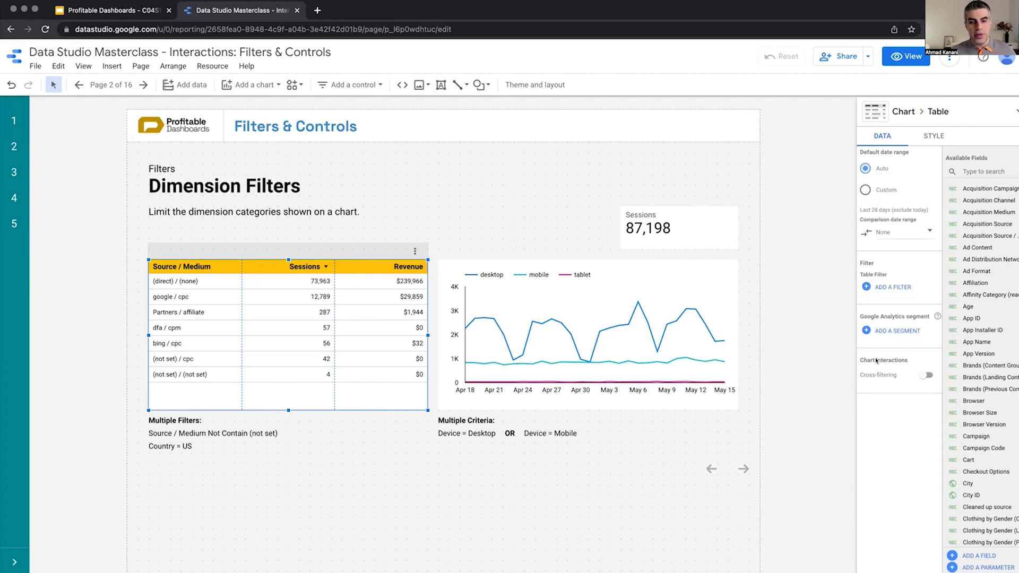
{"action": "left_click", "coordinate": [892, 287]}
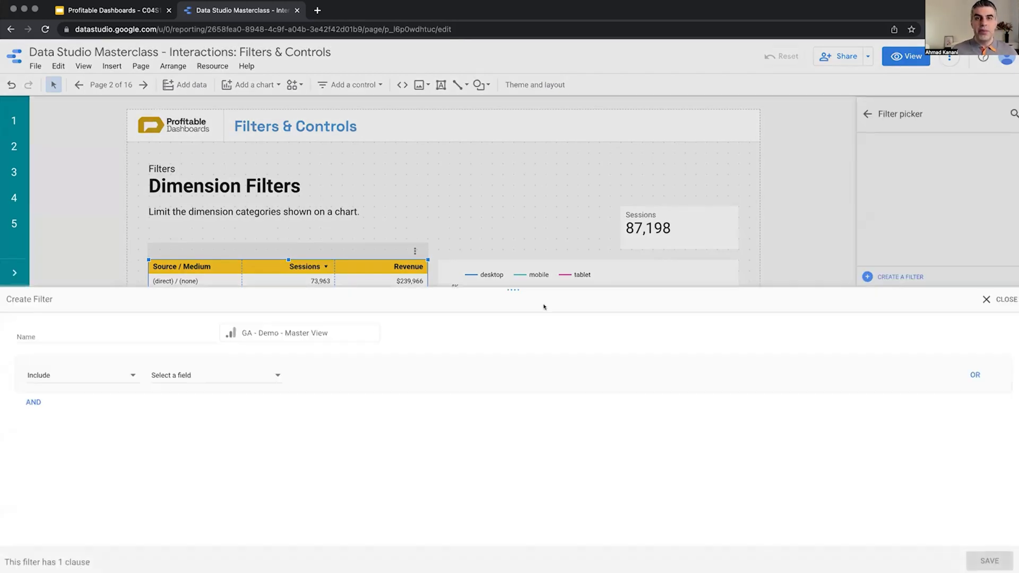
Name the new filter 'Exclude (not set) from Source / Medium'.
{"action": "left_click", "coordinate": [139, 335]}
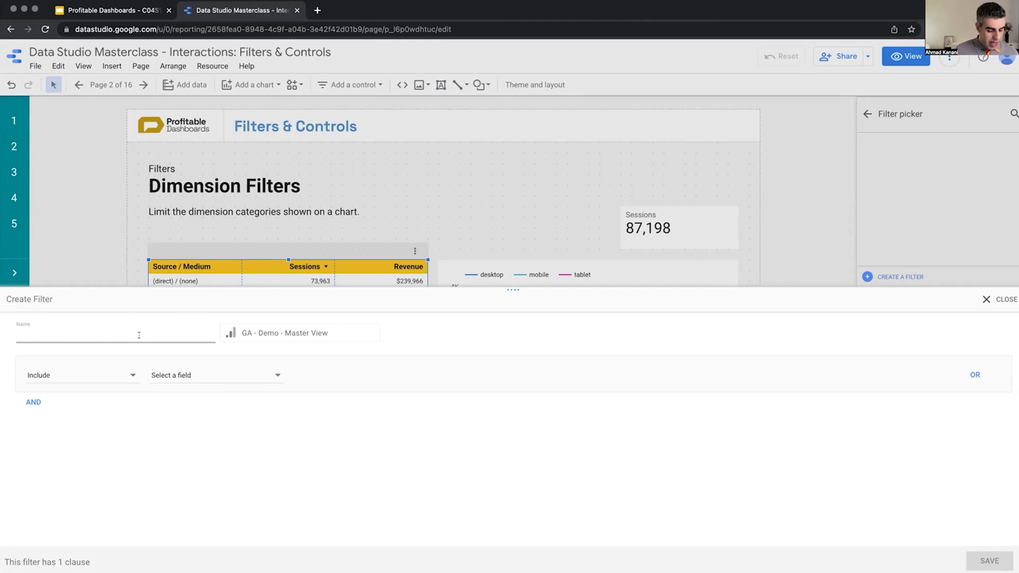
{"action": "type", "text": "Exclude"}
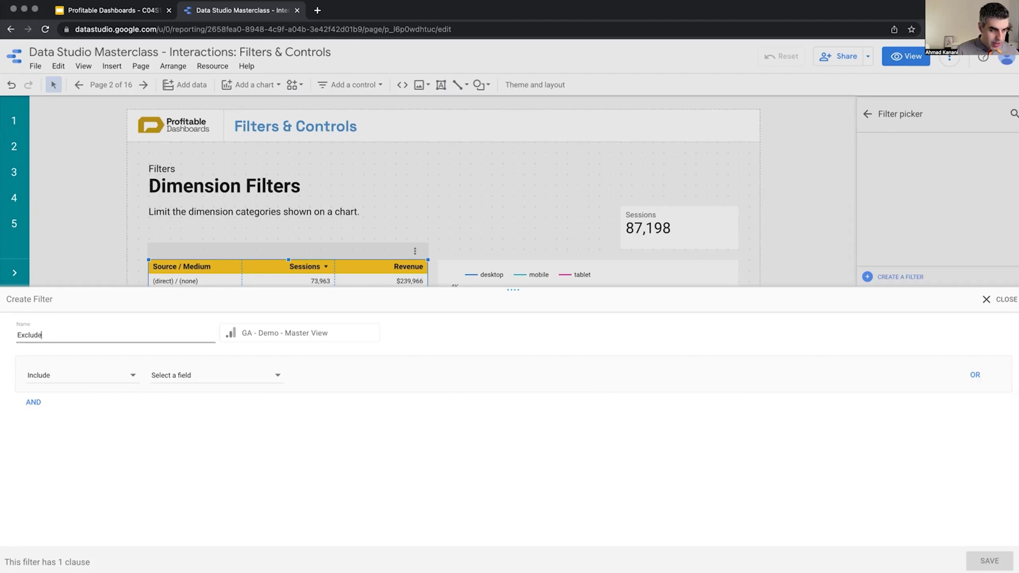
{"action": "type", "text": " (not set"}
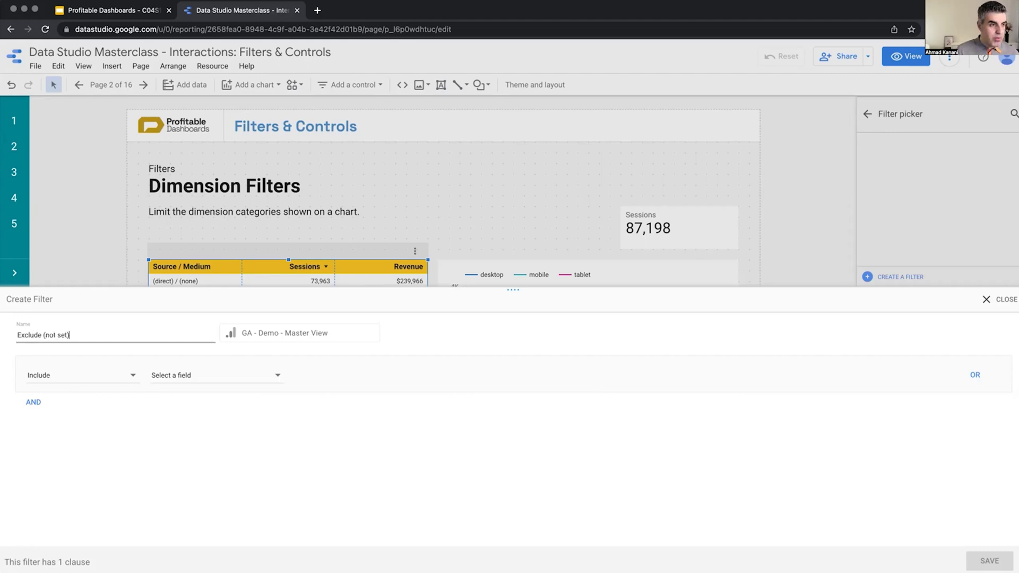
{"action": "type", "text": ") from Sour"}
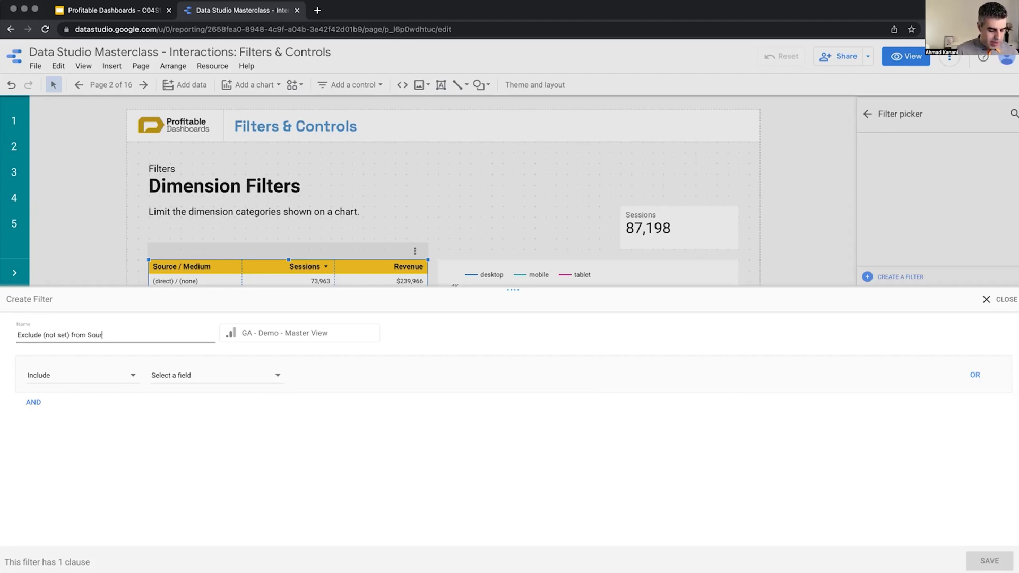
{"action": "type", "text": "ce /"}
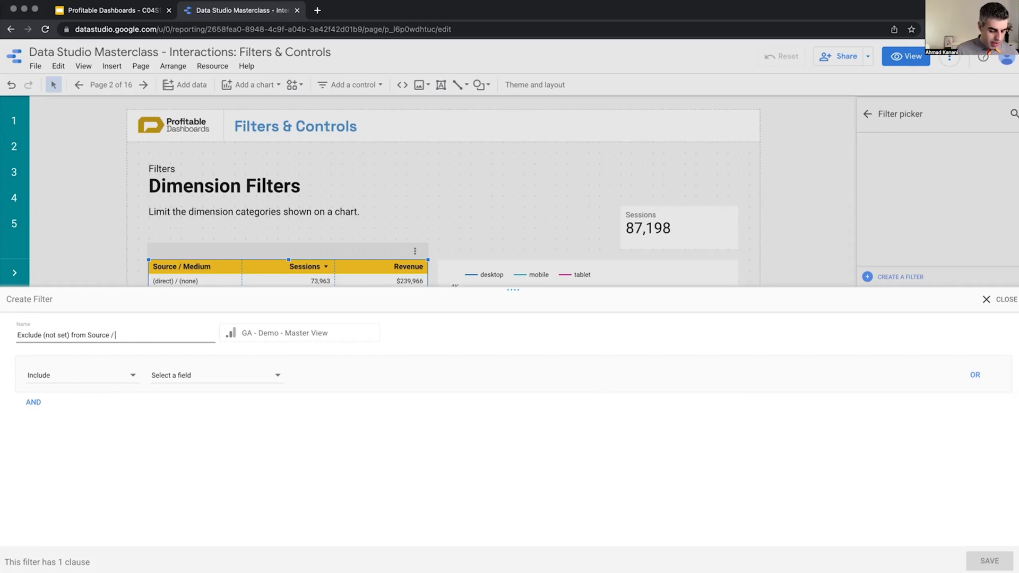
{"action": "type", "text": " Medium"}
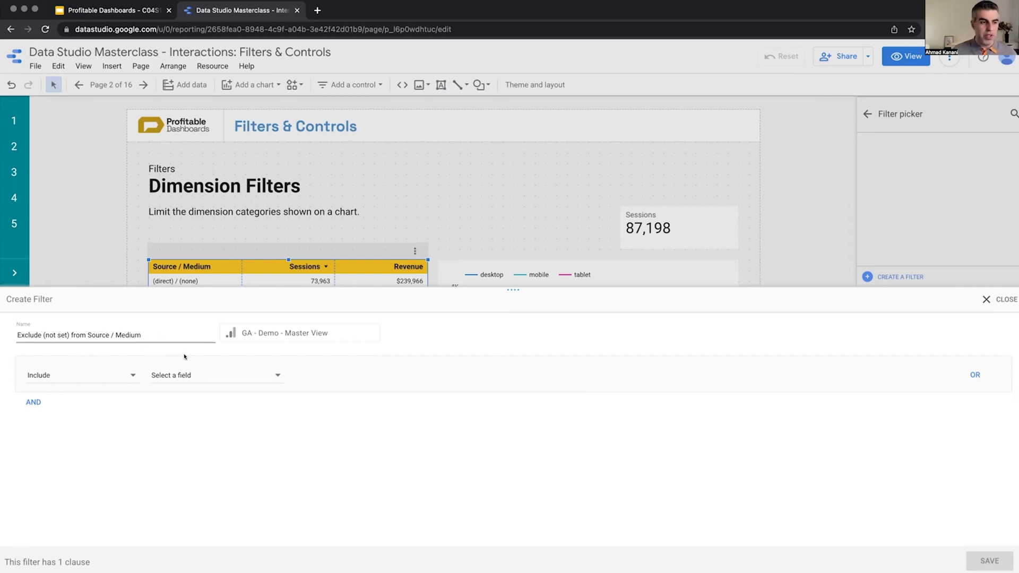
Set the condition to Exclude Source / Medium Contains '(not set)' and save the filter.
{"action": "left_click", "coordinate": [85, 377]}
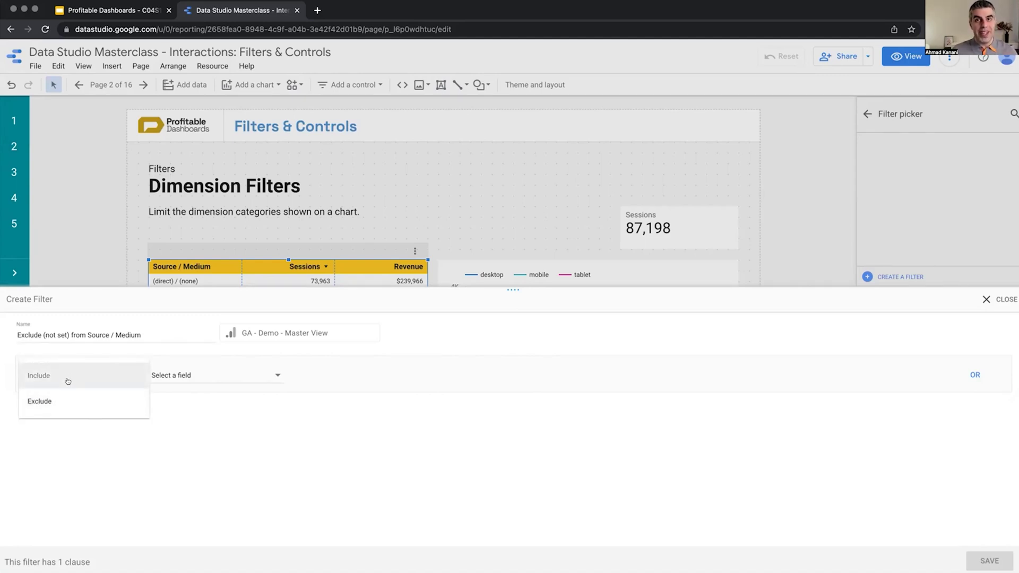
{"action": "left_click", "coordinate": [84, 401]}
{"action": "left_click", "coordinate": [234, 374]}
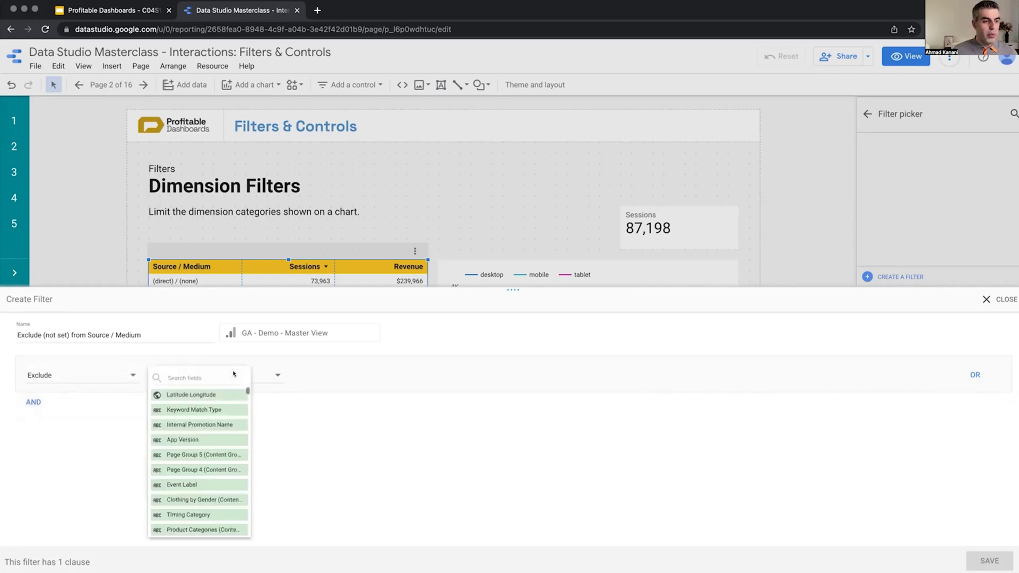
{"action": "left_click", "coordinate": [217, 375]}
{"action": "type", "text": "source"}
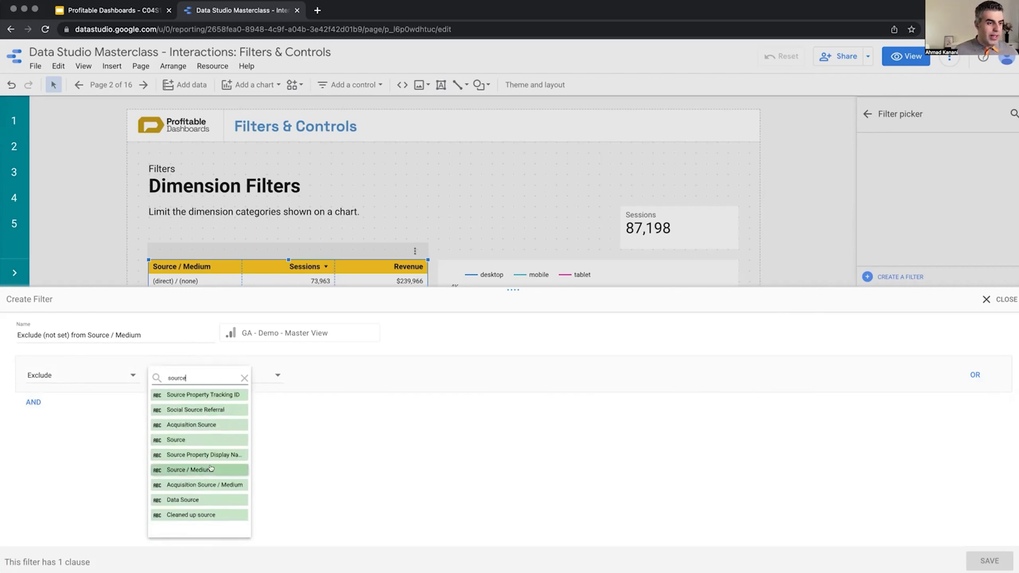
{"action": "left_click", "coordinate": [211, 469]}
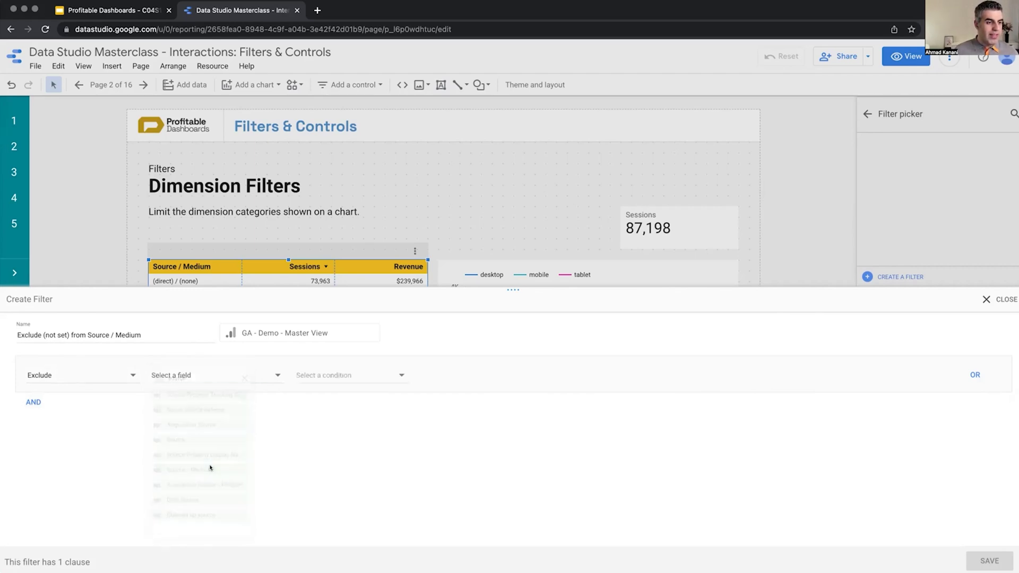
{"action": "left_click", "coordinate": [359, 375]}
{"action": "left_click", "coordinate": [348, 401]}
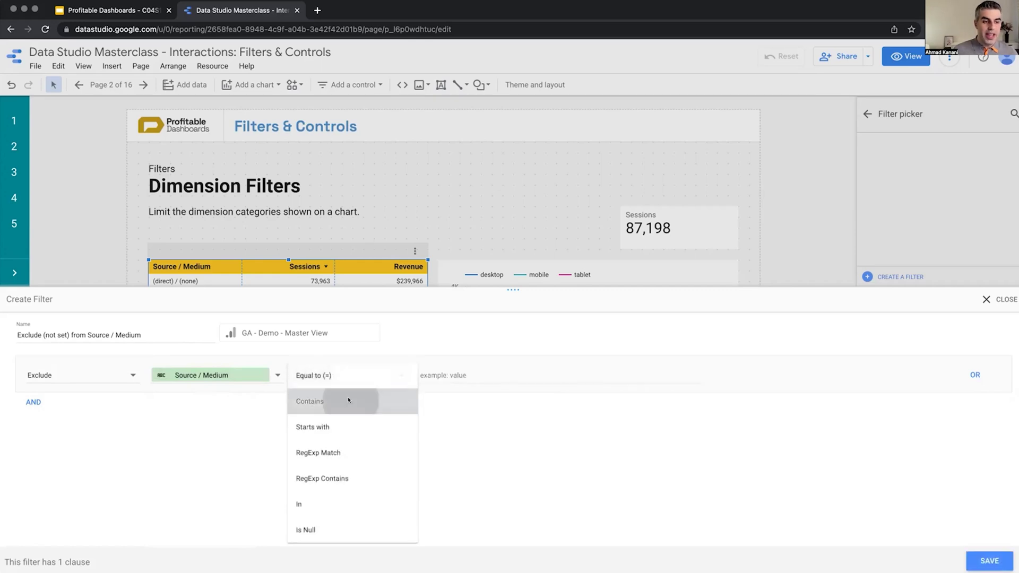
{"action": "left_click", "coordinate": [449, 374]}
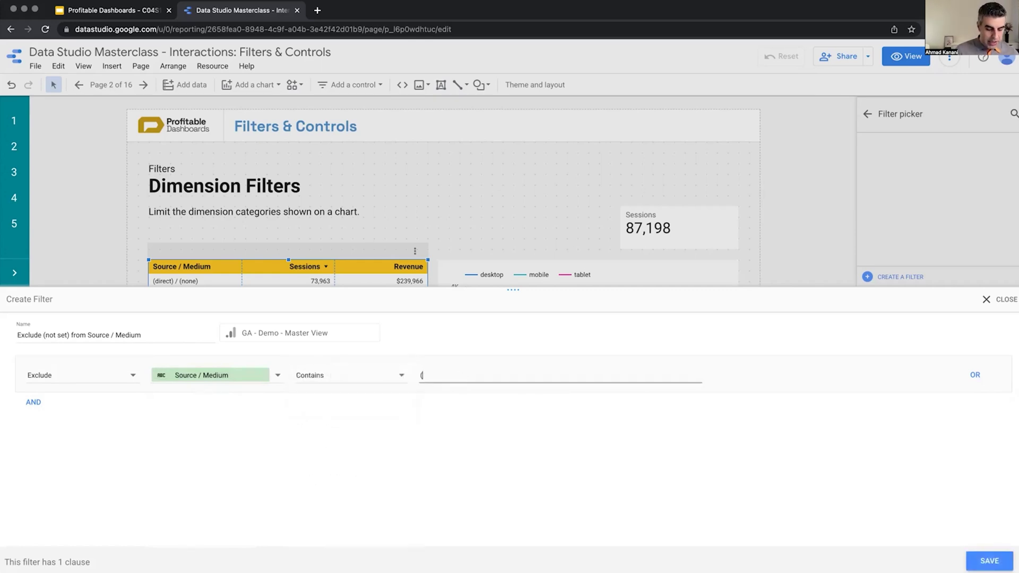
{"action": "type", "text": "(not set"}
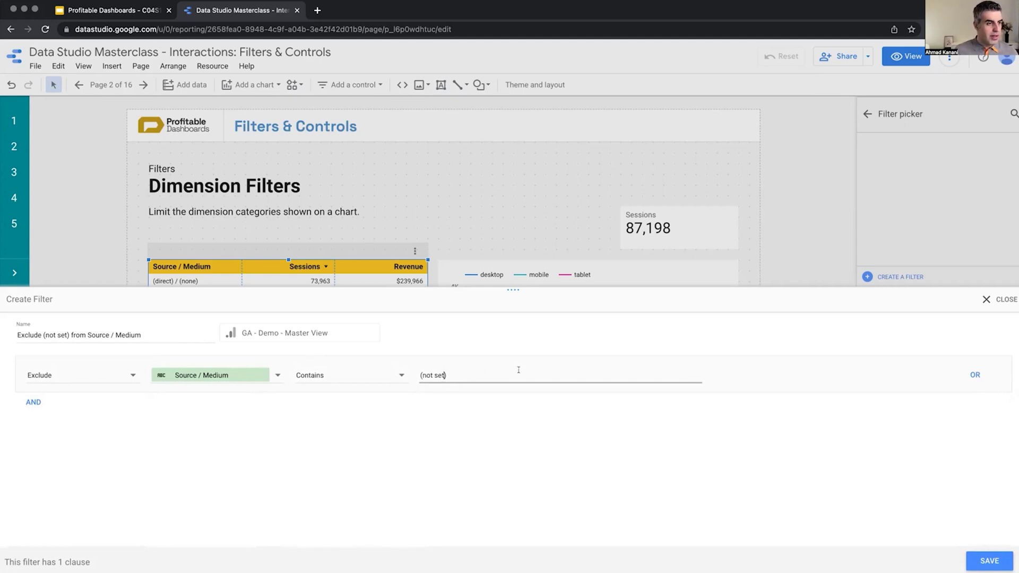
{"action": "type", "text": ")"}
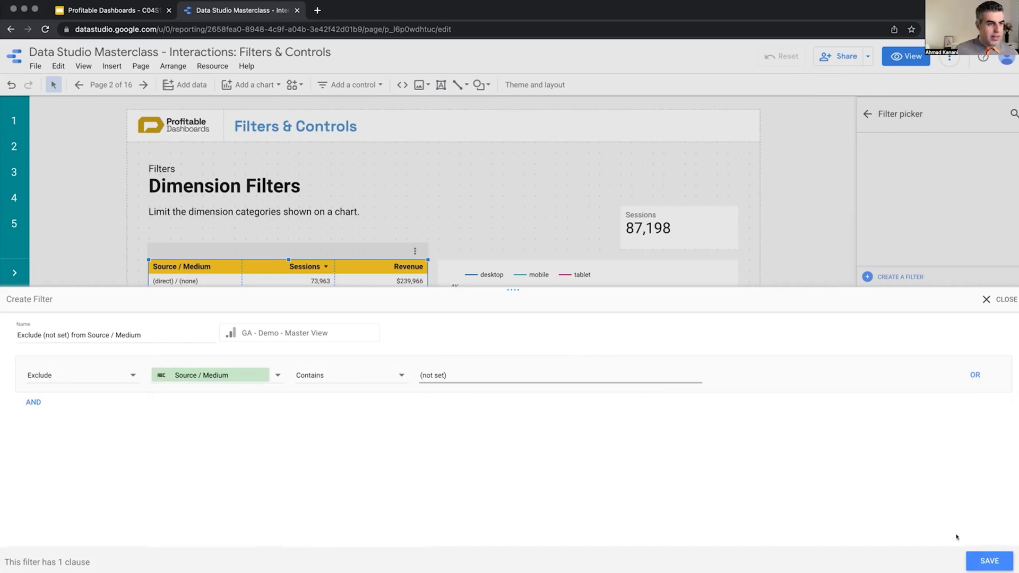
{"action": "left_click", "coordinate": [989, 560]}
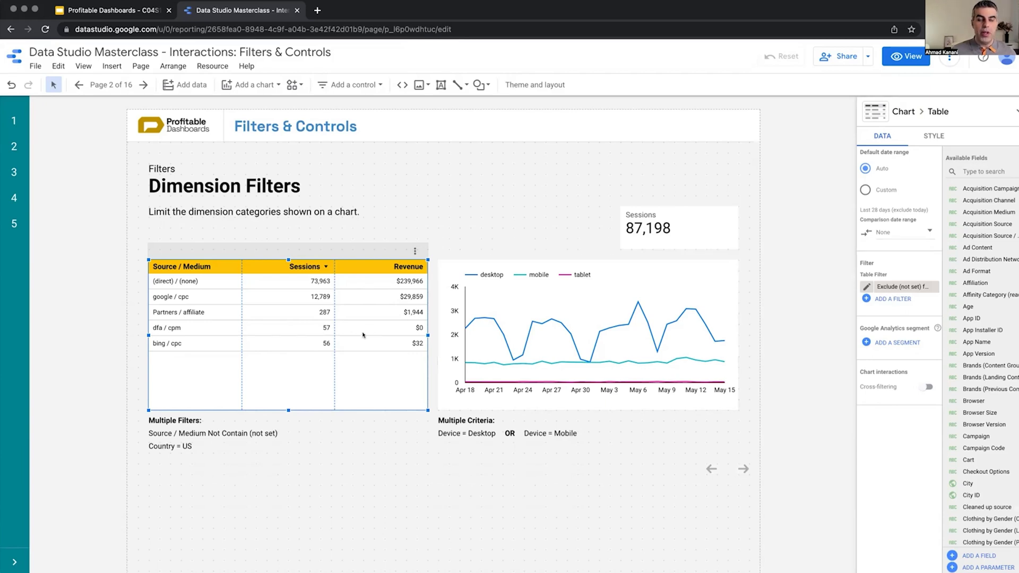
Show the table's filter list, with Exclude (not set) from Source / Medium as the only entry.
{"action": "left_click", "coordinate": [894, 298]}
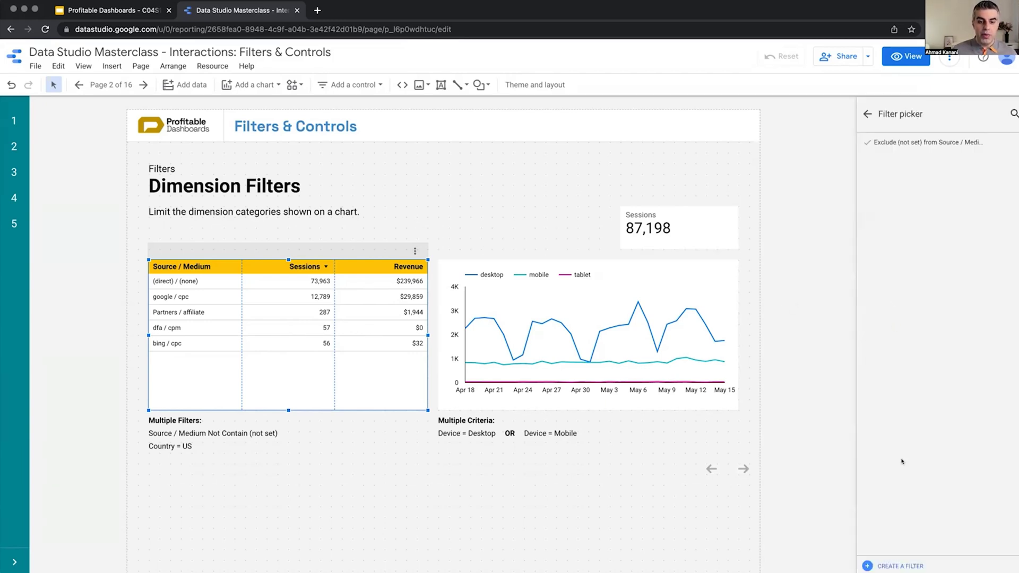
{"action": "left_click", "coordinate": [867, 114]}
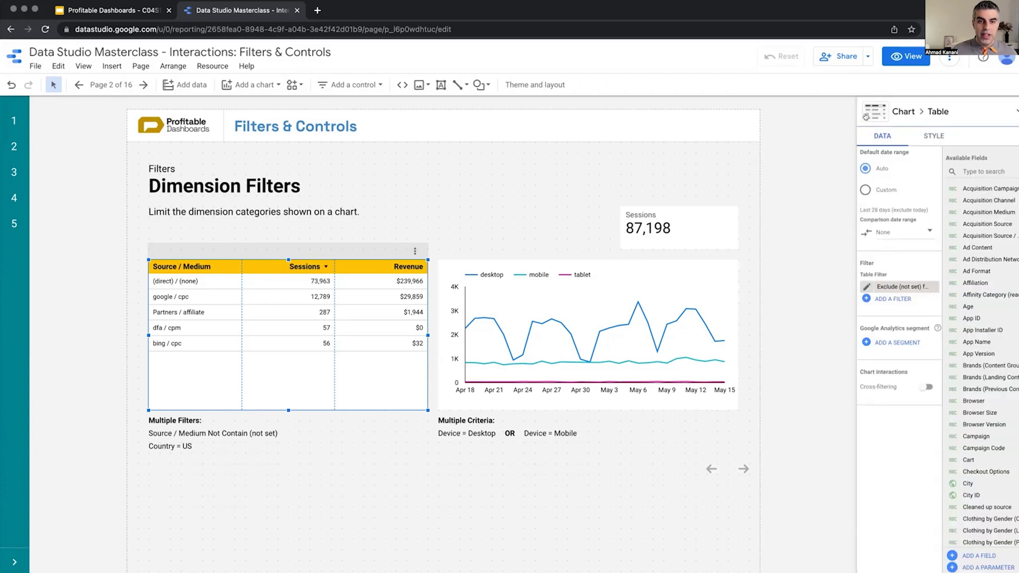
{"action": "left_click", "coordinate": [884, 299]}
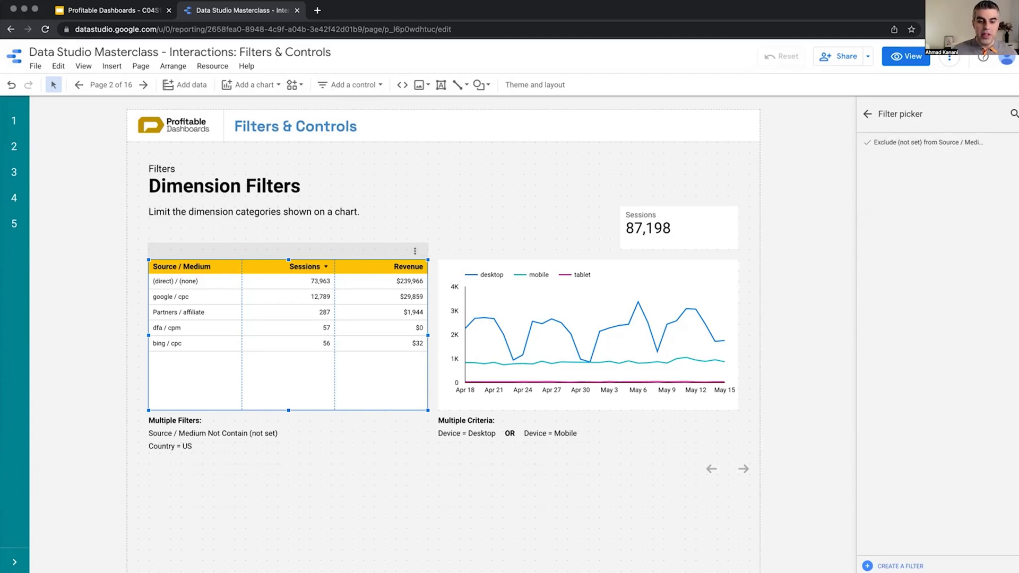
Create and save 'Country = US', including rows where Country Equal to (=) United States.
{"action": "left_click", "coordinate": [900, 565]}
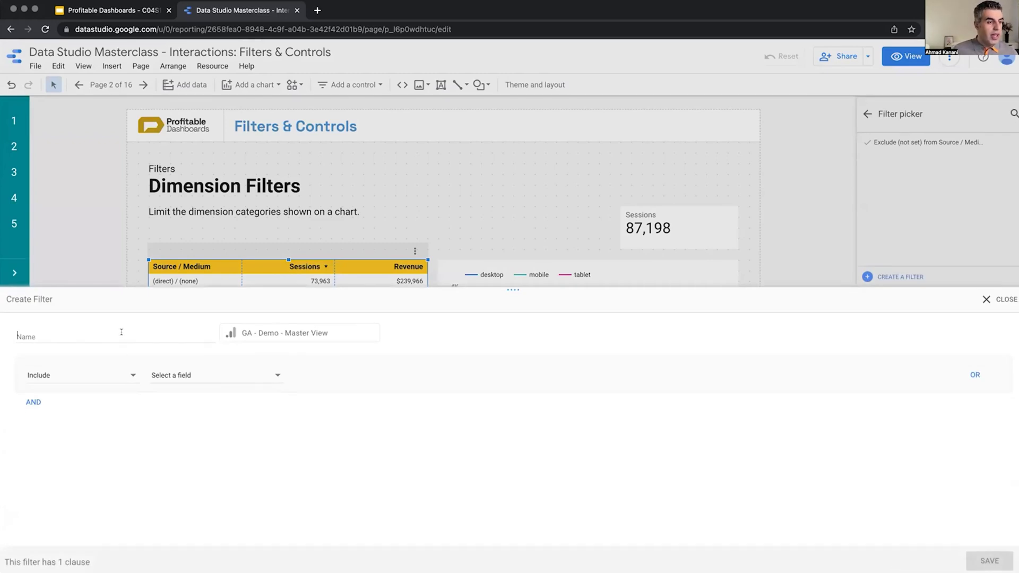
{"action": "type", "text": "Country"}
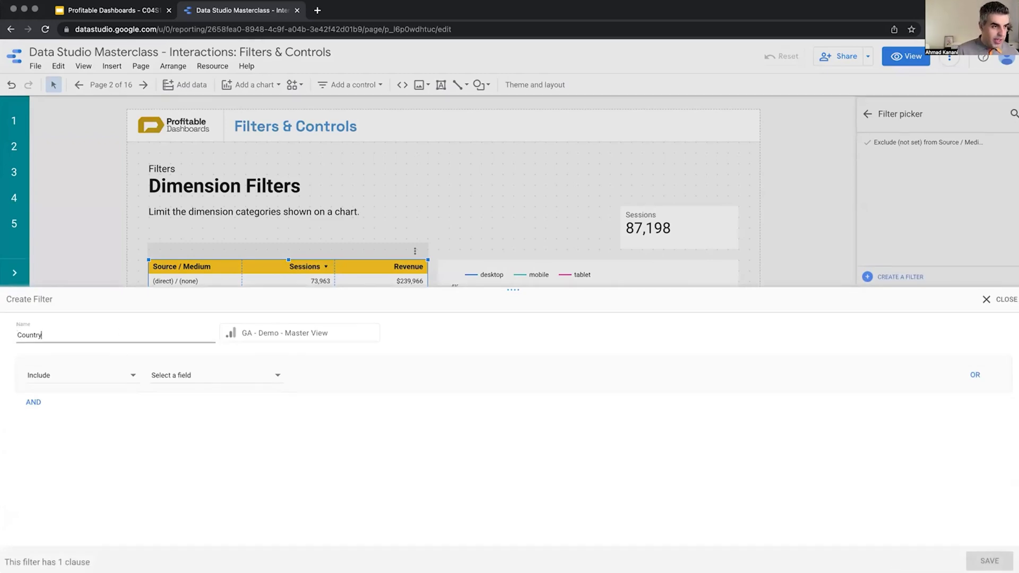
{"action": "type", "text": " = US"}
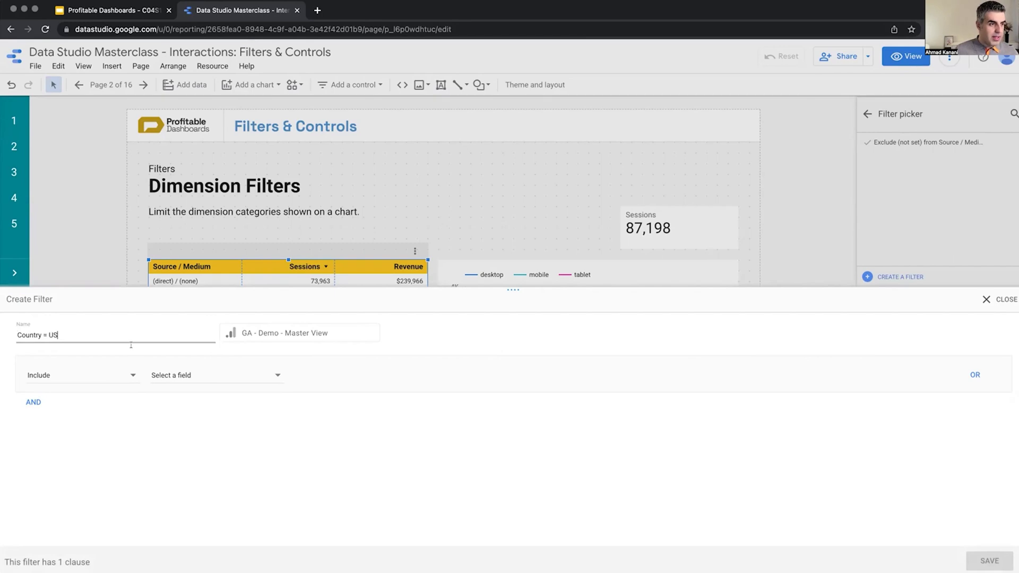
{"action": "left_click", "coordinate": [210, 375]}
{"action": "type", "text": "Country"}
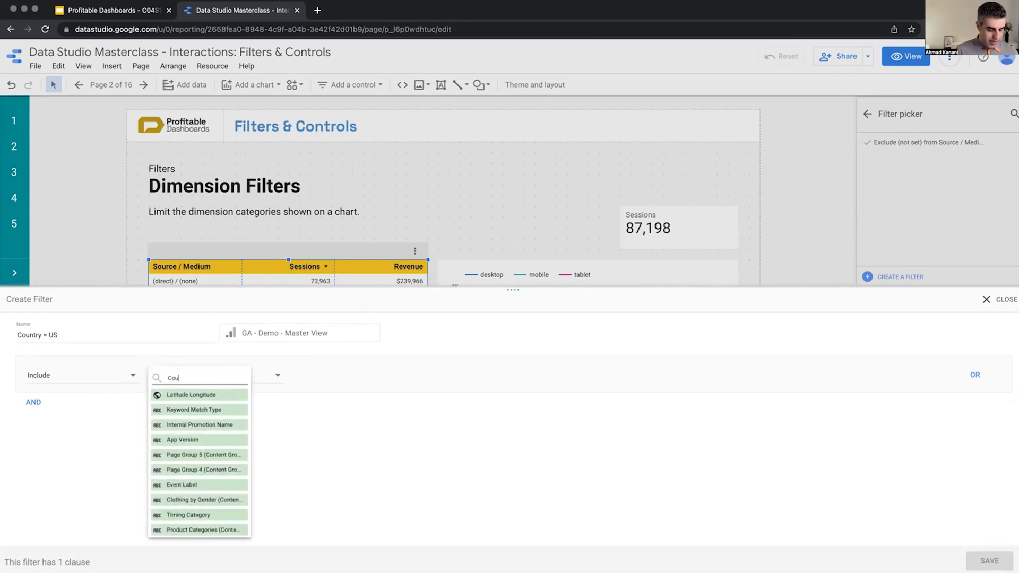
{"action": "left_click", "coordinate": [205, 395]}
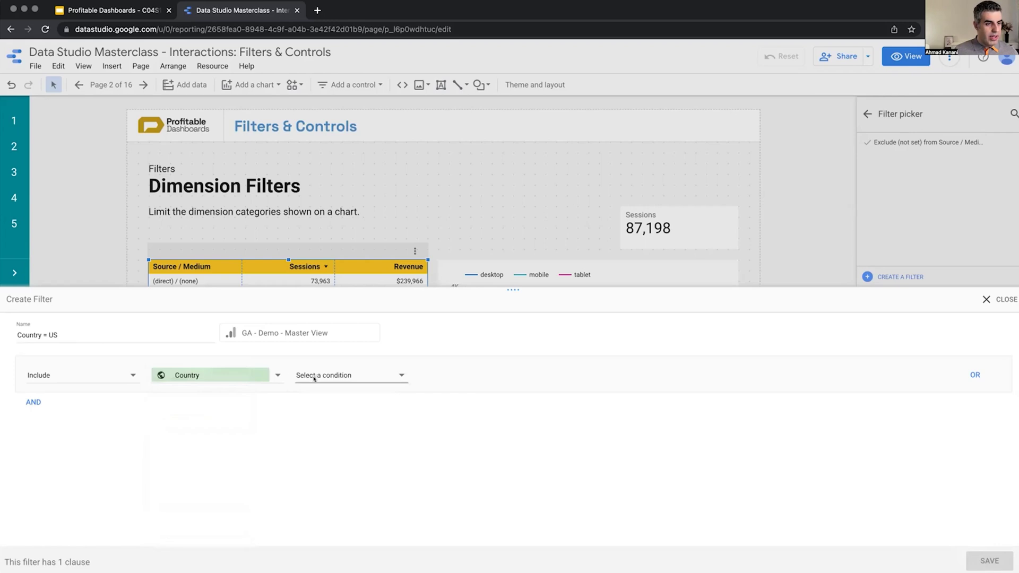
{"action": "left_click", "coordinate": [348, 375]}
{"action": "left_click", "coordinate": [348, 376]}
{"action": "left_click", "coordinate": [444, 375]}
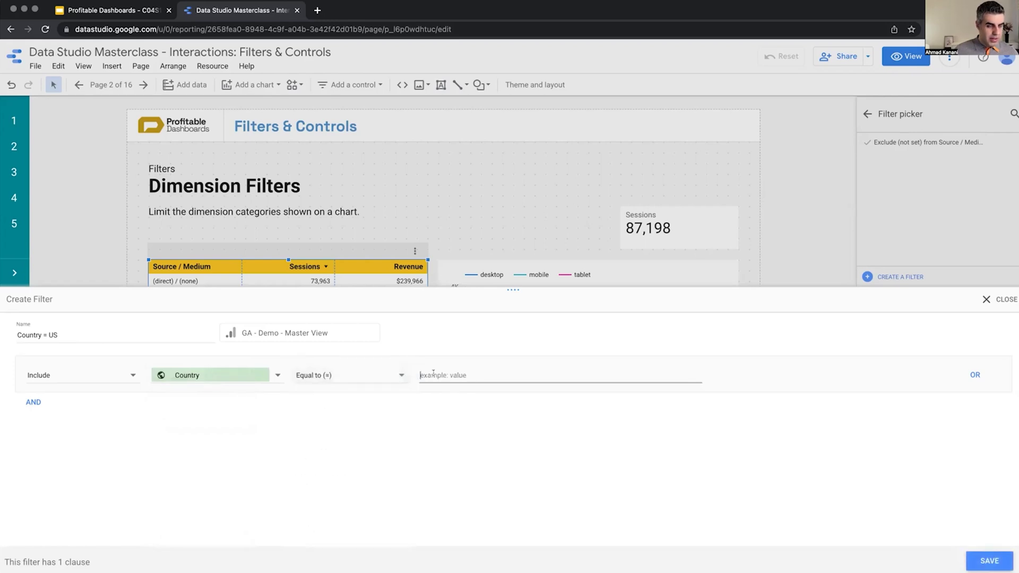
{"action": "type", "text": "United States"}
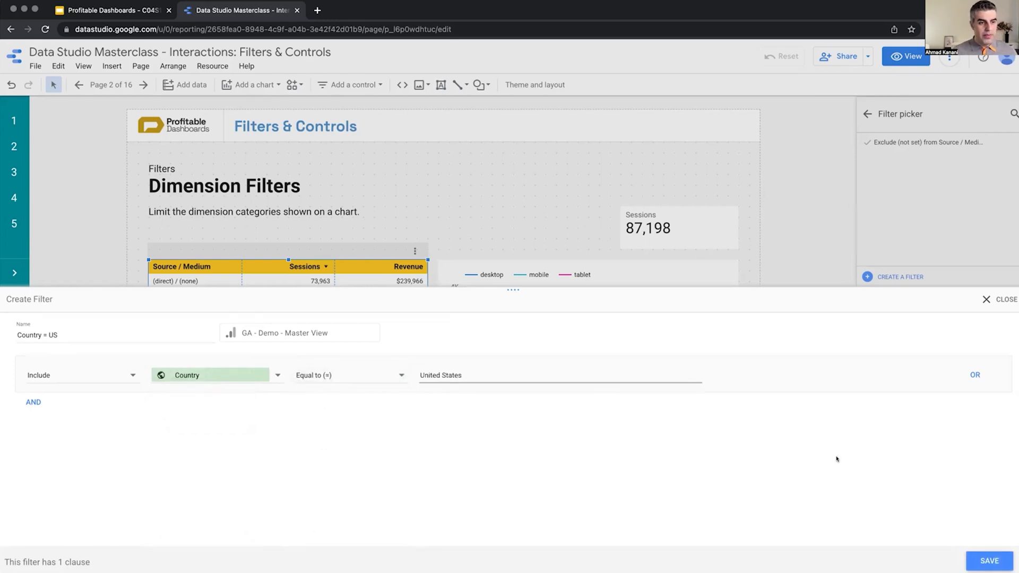
{"action": "left_click", "coordinate": [991, 562]}
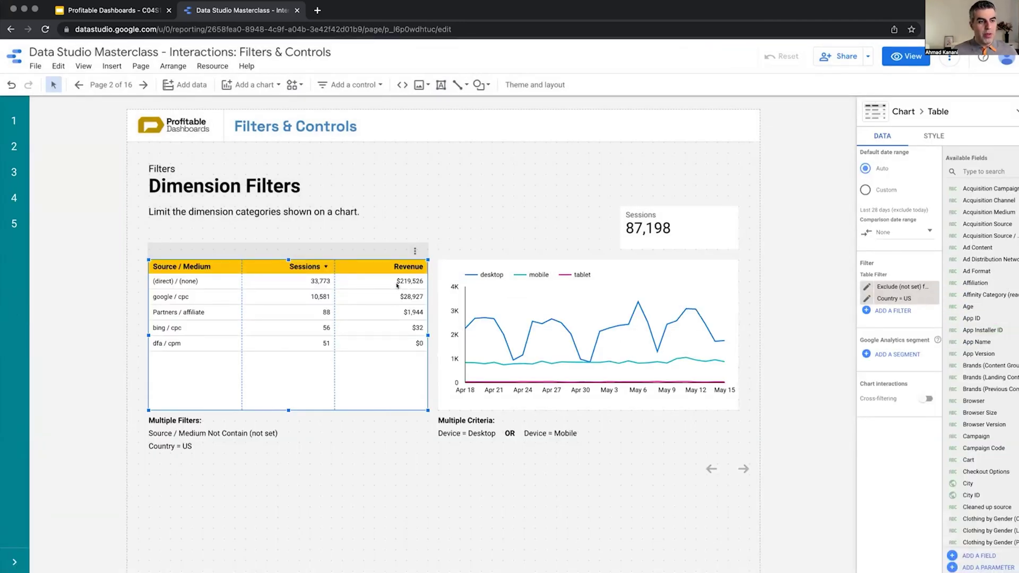
Remove the Country = US filter from the table, then reopen the filter list to re-add it.
{"action": "left_click", "coordinate": [933, 298]}
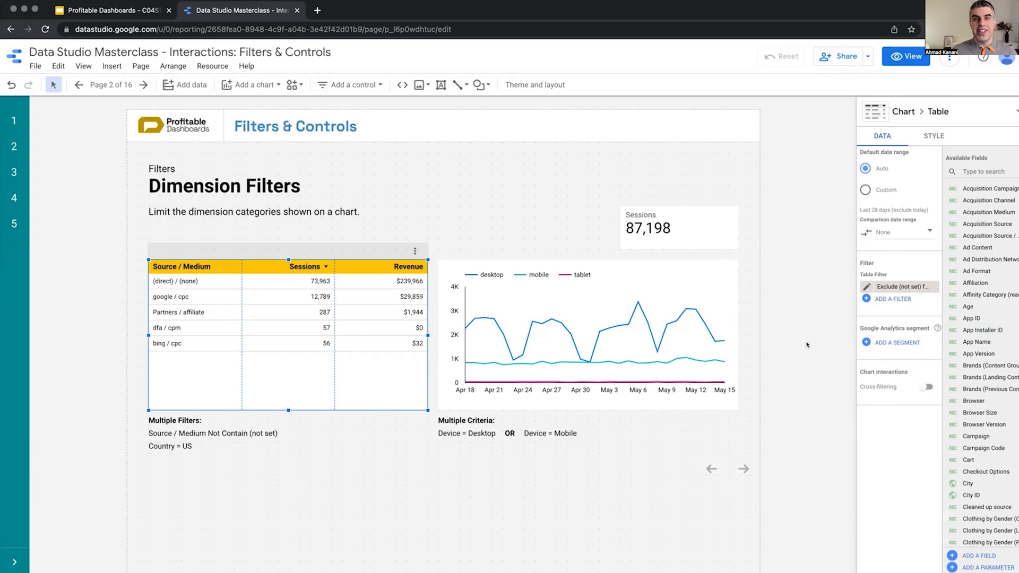
{"action": "left_click", "coordinate": [896, 300]}
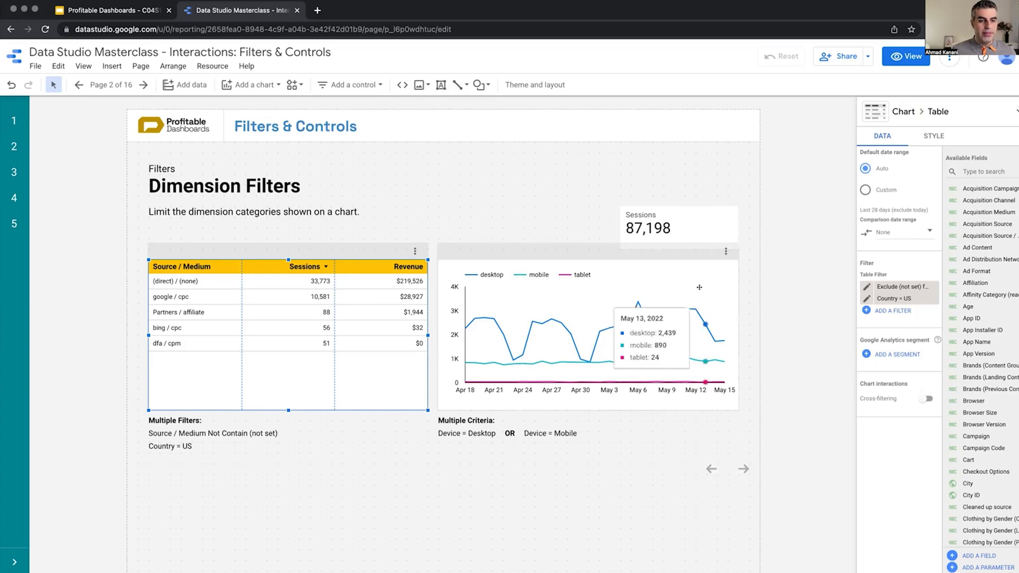
Start a new filter on the time series chart named 'Device = Desktop'.
{"action": "left_click", "coordinate": [581, 252]}
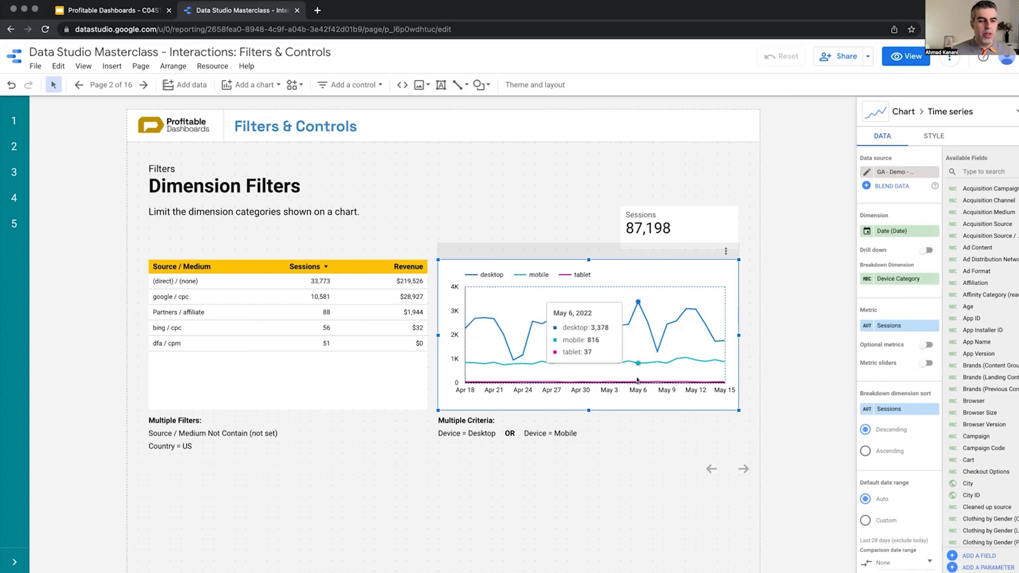
{"action": "scroll", "coordinate": [903, 425], "scroll_direction": "down", "scroll_amount": 5}
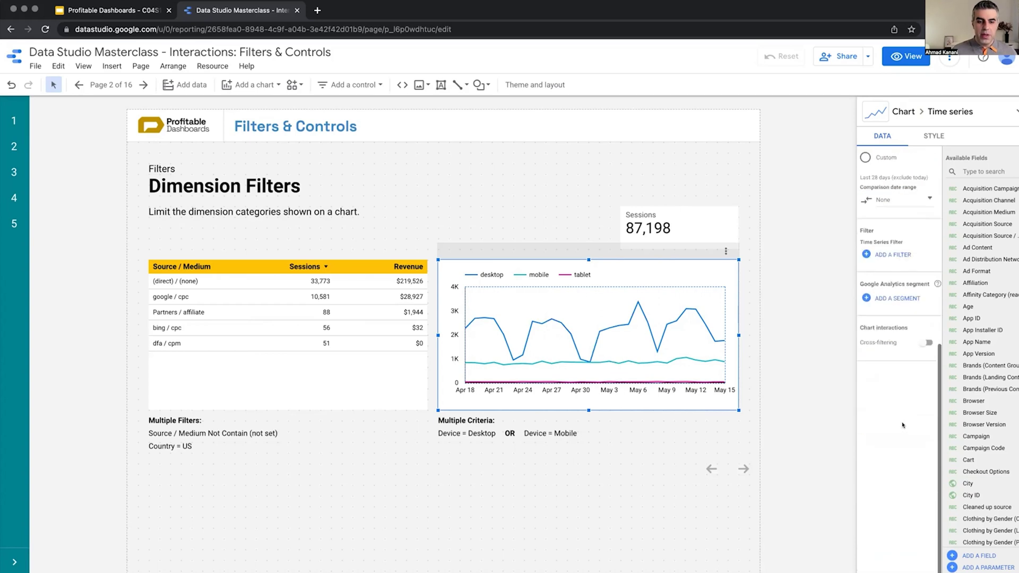
{"action": "left_click", "coordinate": [894, 254]}
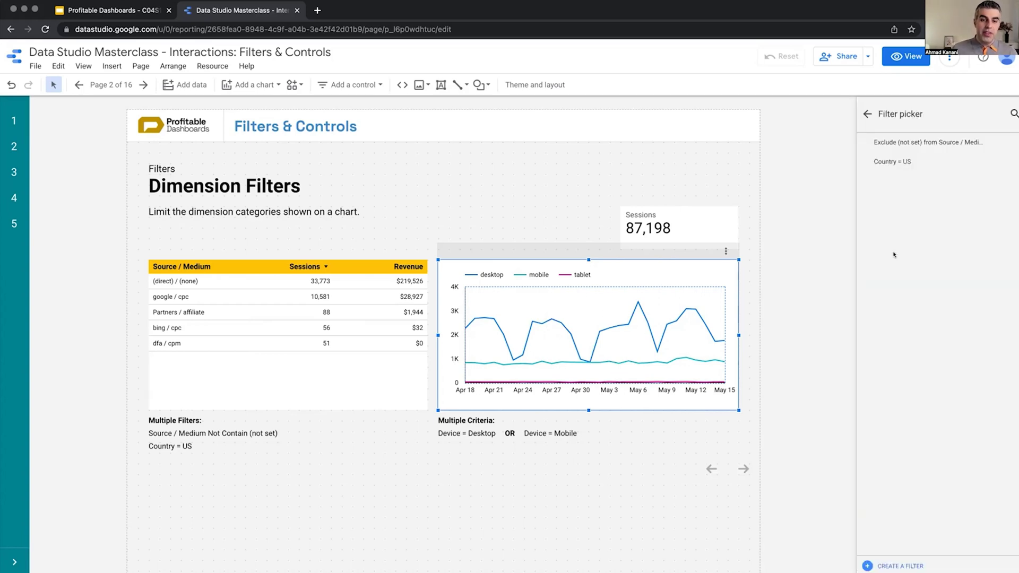
{"action": "left_click", "coordinate": [903, 565]}
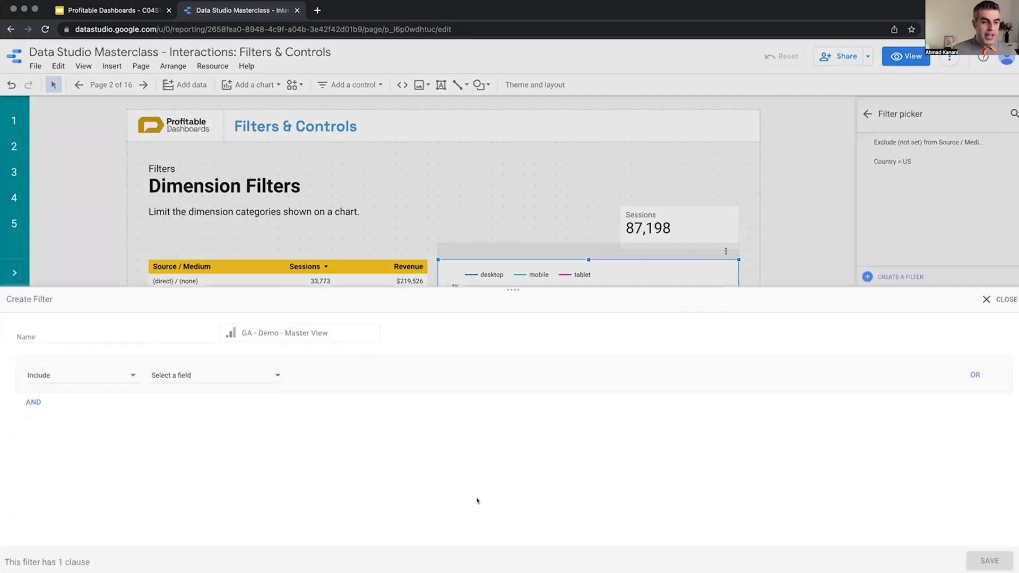
{"action": "left_click", "coordinate": [64, 331]}
{"action": "type", "text": "Device = Desktop"}
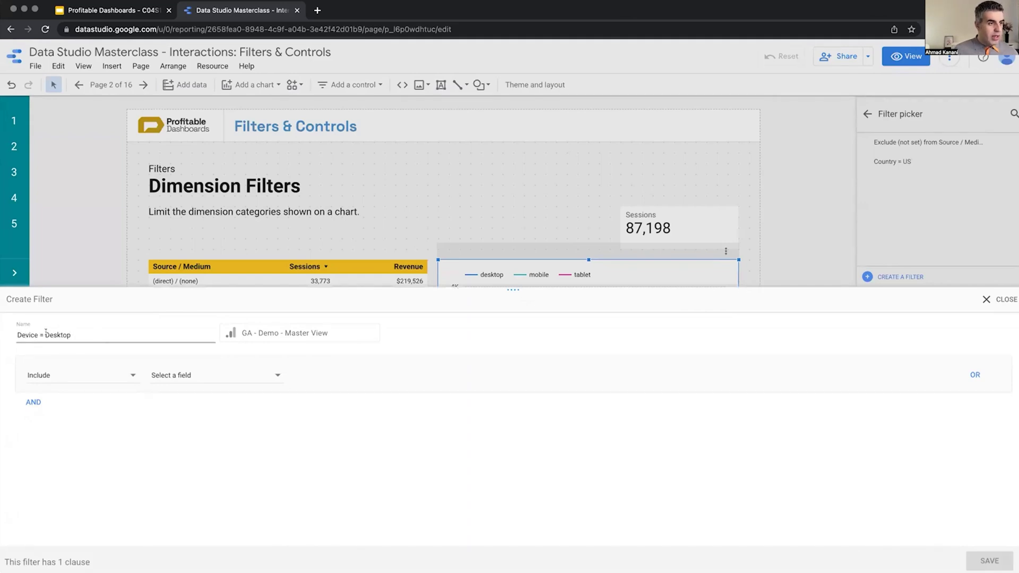
Set the filter's condition to Device Category Equal to (=) desktop.
{"action": "left_click", "coordinate": [217, 375]}
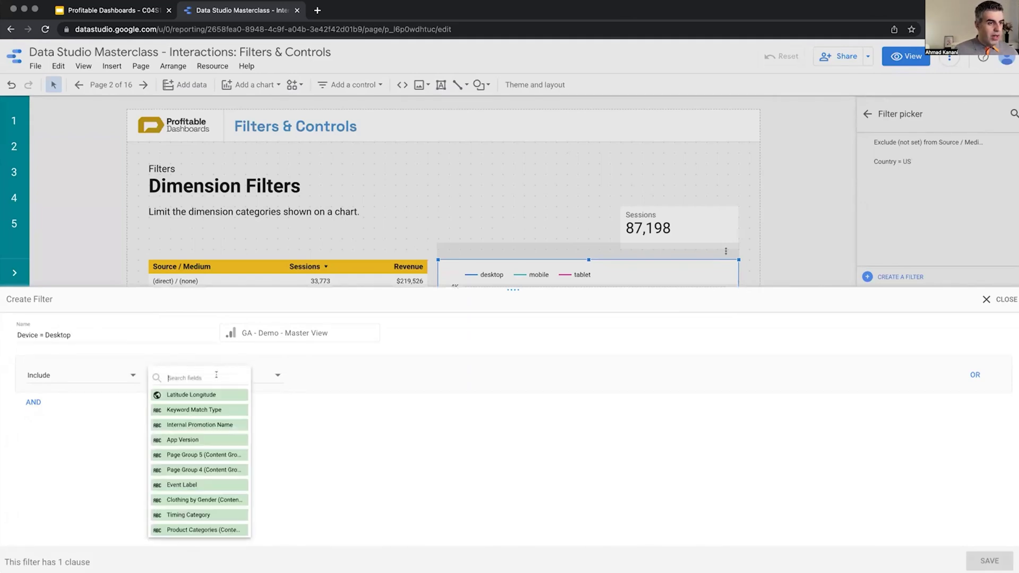
{"action": "type", "text": "device"}
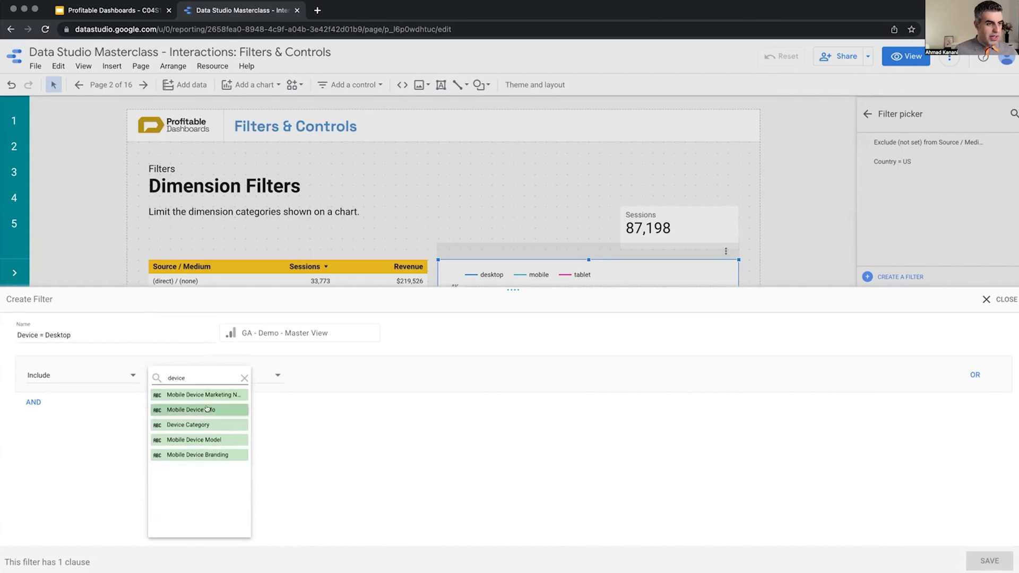
{"action": "left_click", "coordinate": [192, 425]}
{"action": "left_click", "coordinate": [329, 375]}
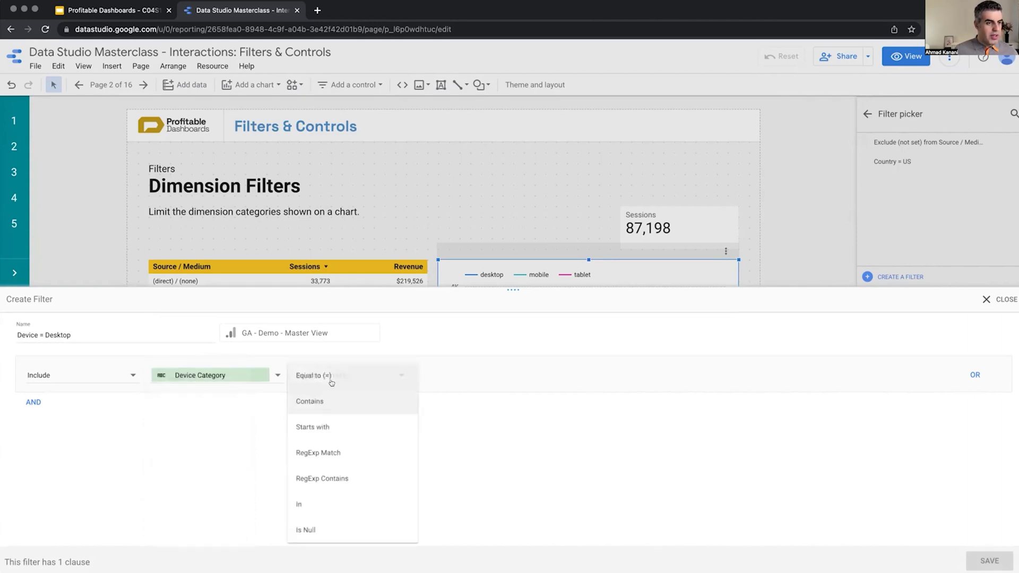
{"action": "left_click", "coordinate": [330, 378]}
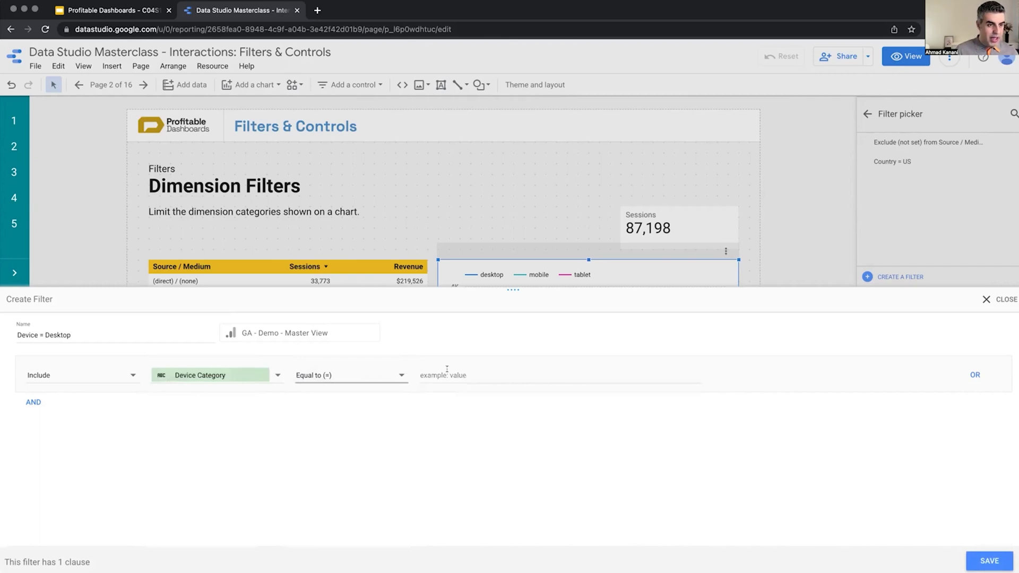
{"action": "left_click", "coordinate": [447, 371]}
{"action": "type", "text": "desk"}
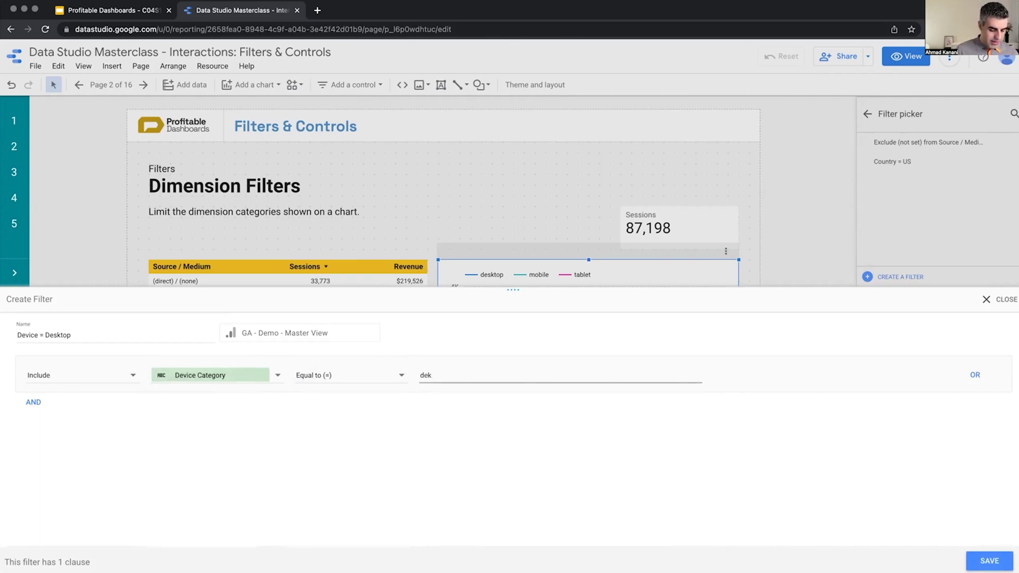
{"action": "type", "text": "top"}
{"action": "key", "text": "Left"}
{"action": "key", "text": "Left"}
{"action": "key", "text": "Left"}
{"action": "key", "text": "Left"}
{"action": "type", "text": "s"}
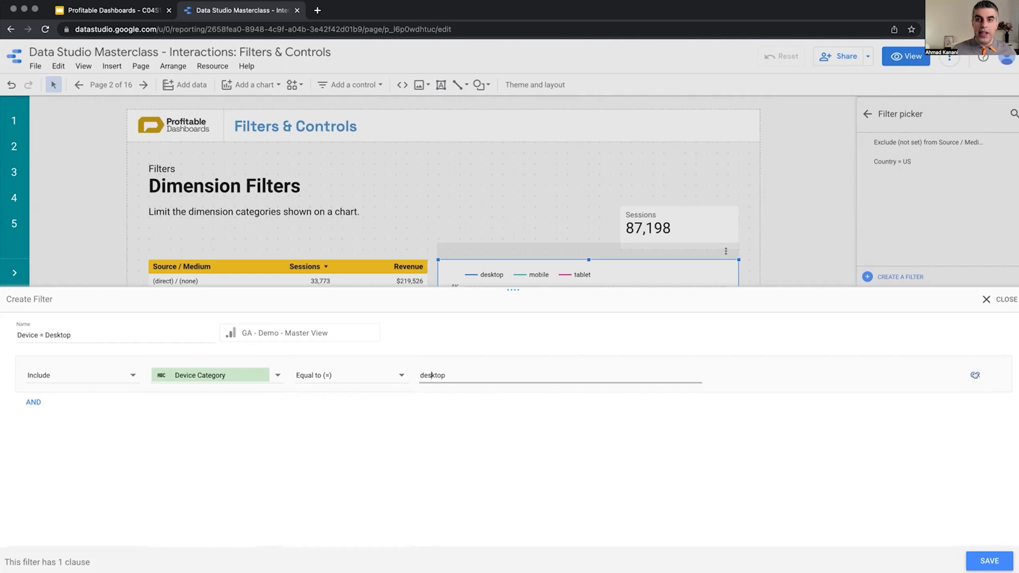
Add an OR clause Device Category Equal to (=) mobile and save the filter.
{"action": "left_click", "coordinate": [974, 375]}
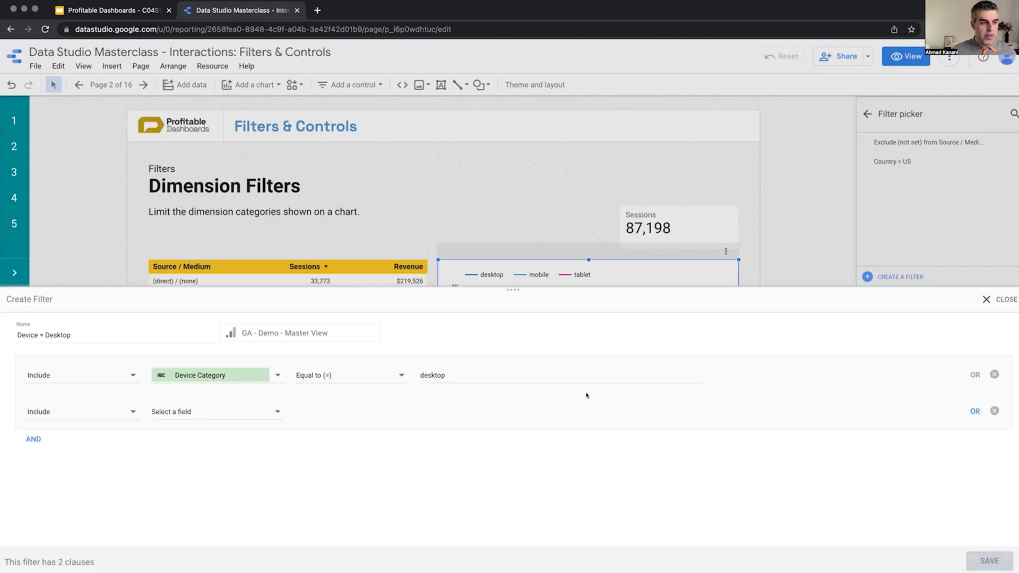
{"action": "left_click", "coordinate": [245, 414]}
{"action": "type", "text": "device"}
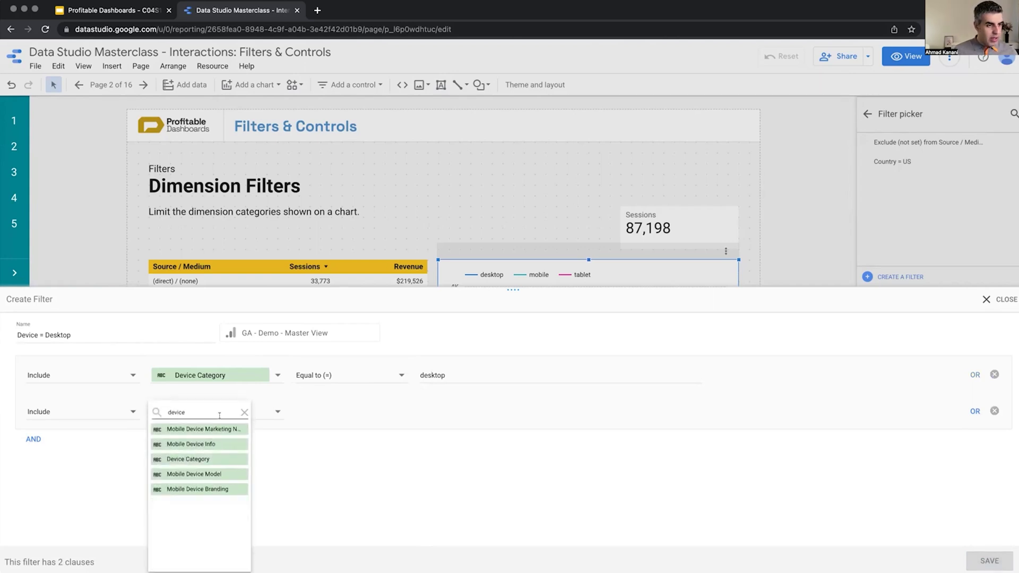
{"action": "left_click", "coordinate": [204, 459]}
{"action": "left_click", "coordinate": [379, 409]}
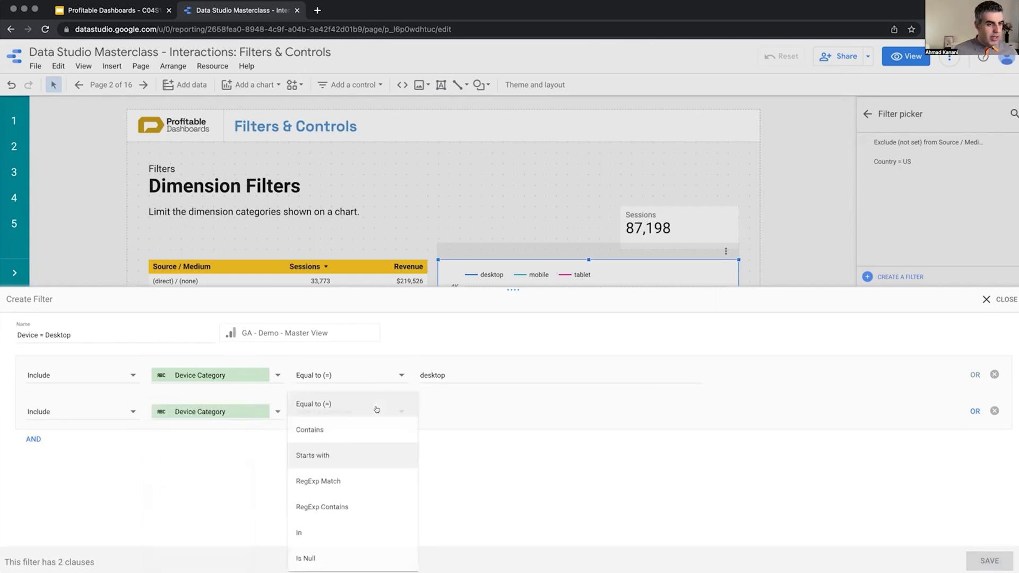
{"action": "left_click", "coordinate": [387, 405]}
{"action": "left_click", "coordinate": [460, 411]}
{"action": "type", "text": "mobile"}
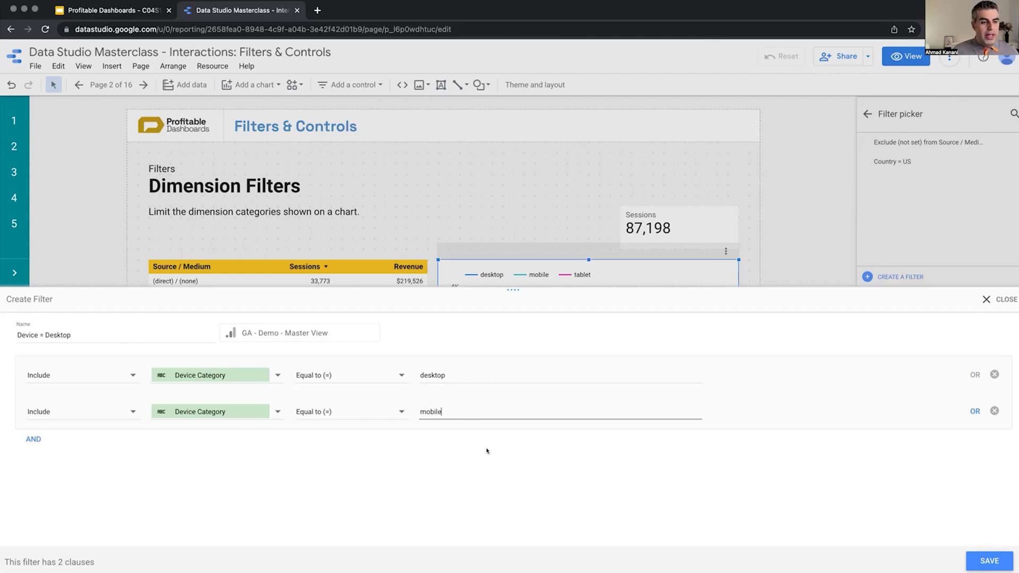
{"action": "left_click", "coordinate": [990, 561]}
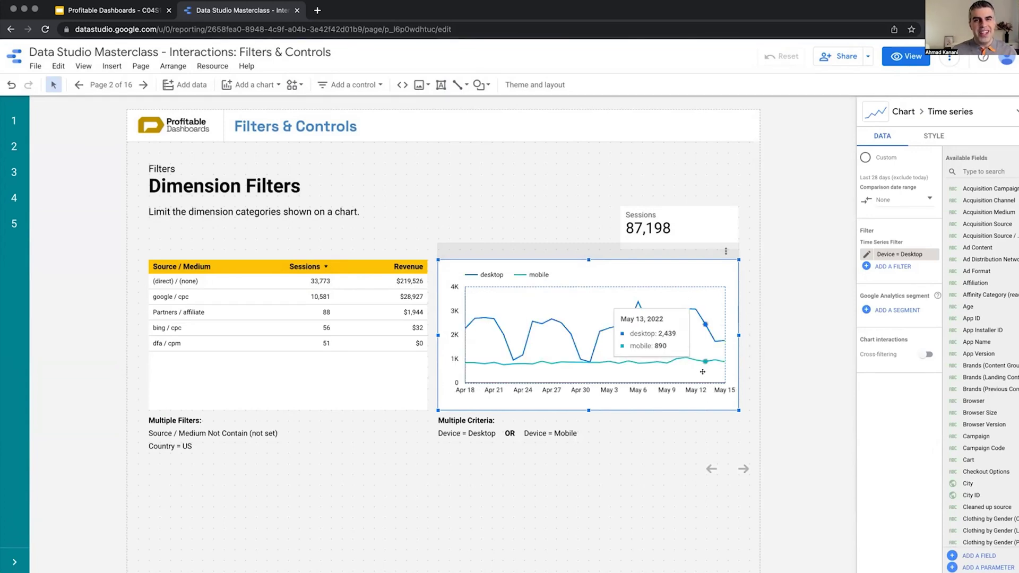
Replace the mobile clause with one Device Category In 'desktop,mobile' condition and save.
{"action": "left_click", "coordinate": [866, 255]}
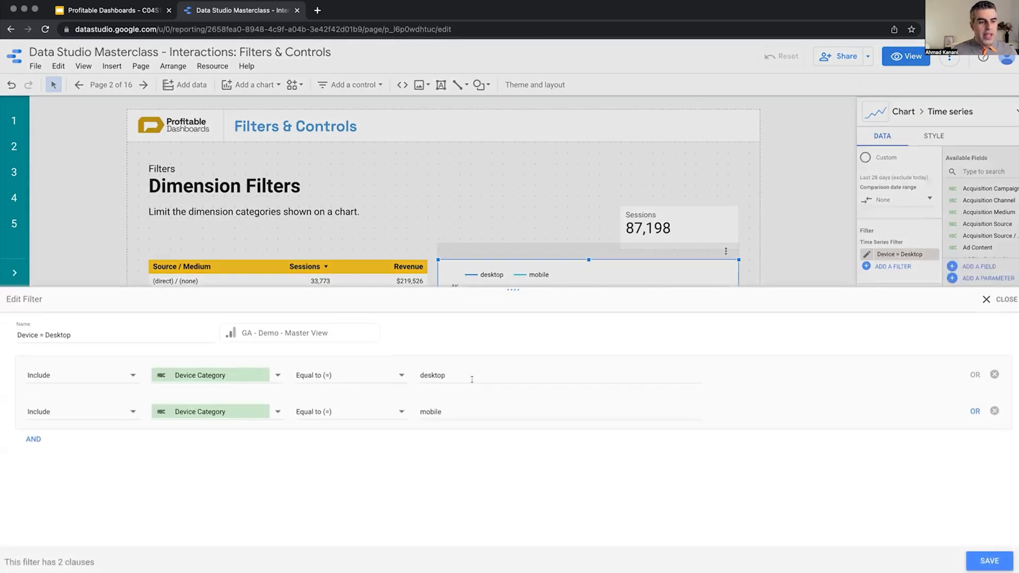
{"action": "left_click", "coordinate": [995, 411]}
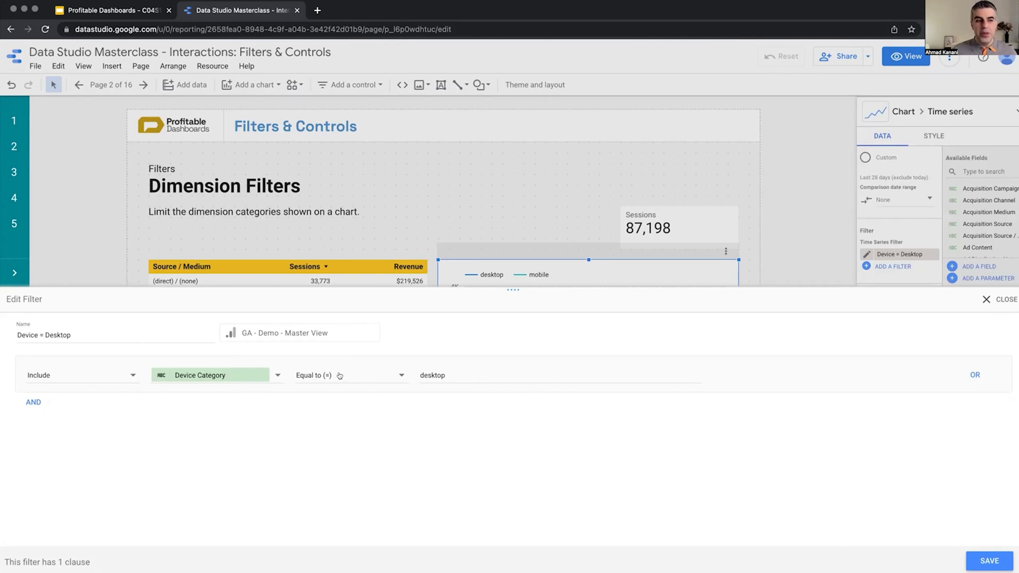
{"action": "left_click", "coordinate": [391, 376]}
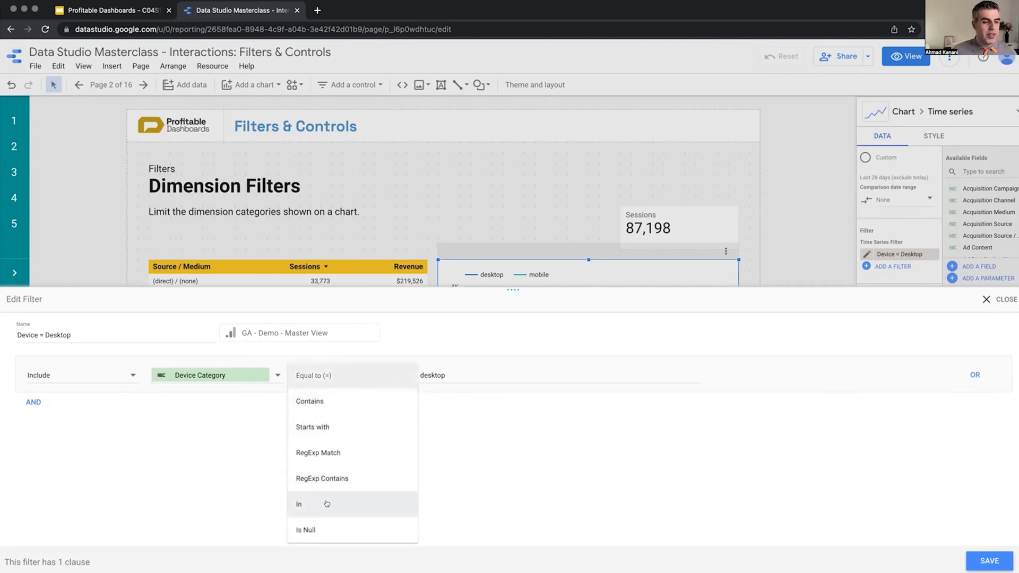
{"action": "left_click", "coordinate": [325, 505]}
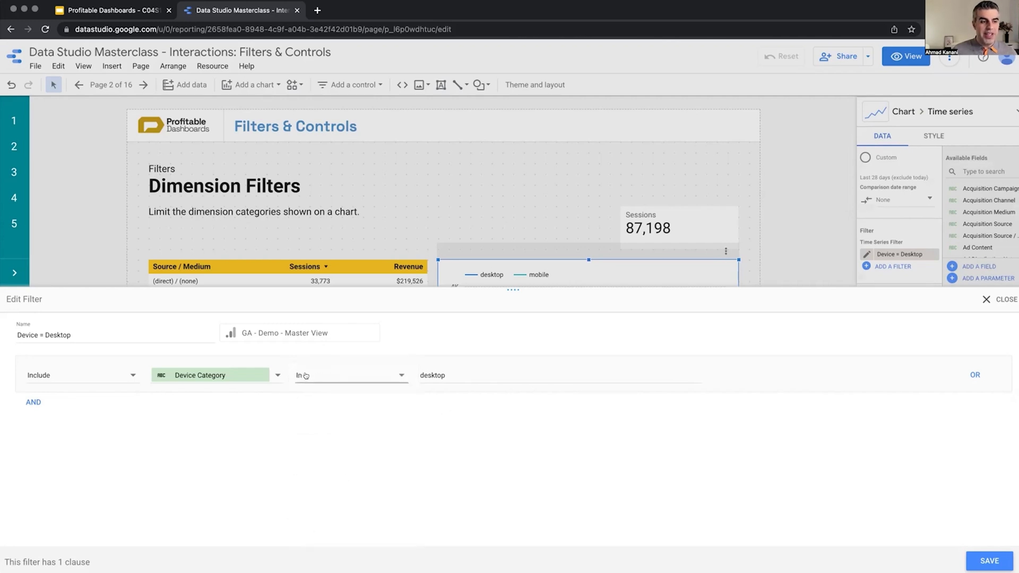
{"action": "left_click", "coordinate": [460, 373]}
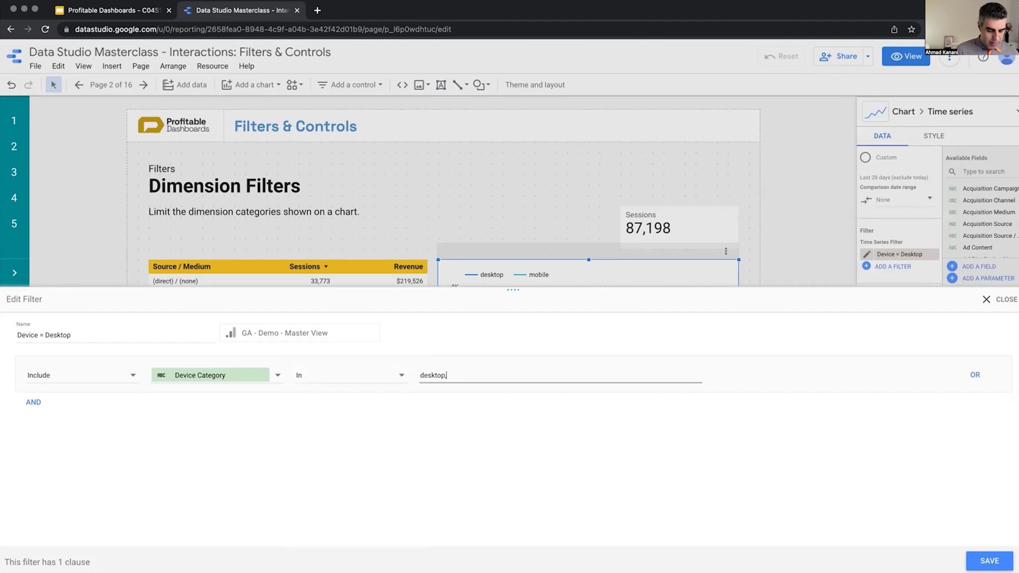
{"action": "type", "text": ",mobile"}
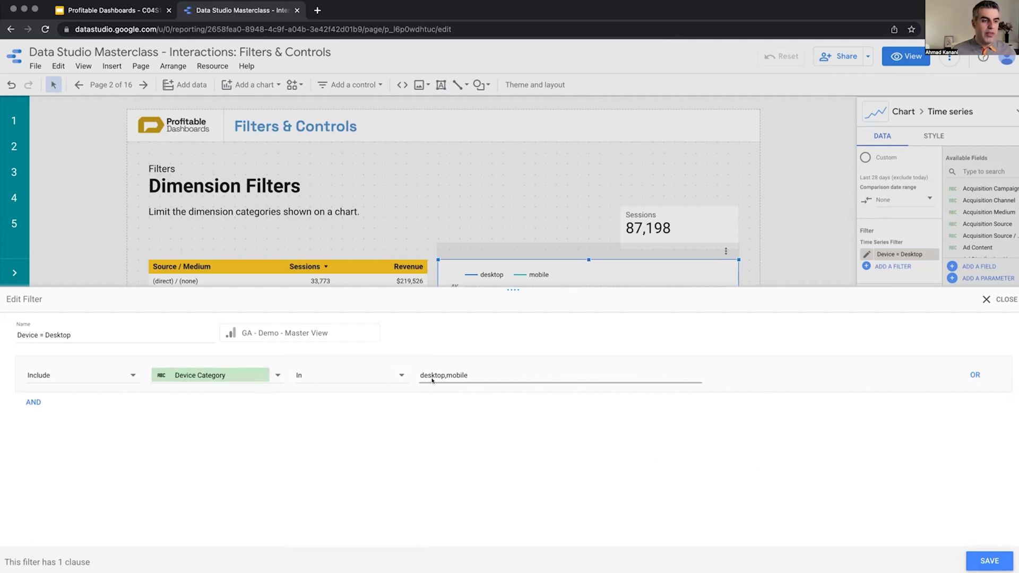
{"action": "left_click", "coordinate": [988, 561]}
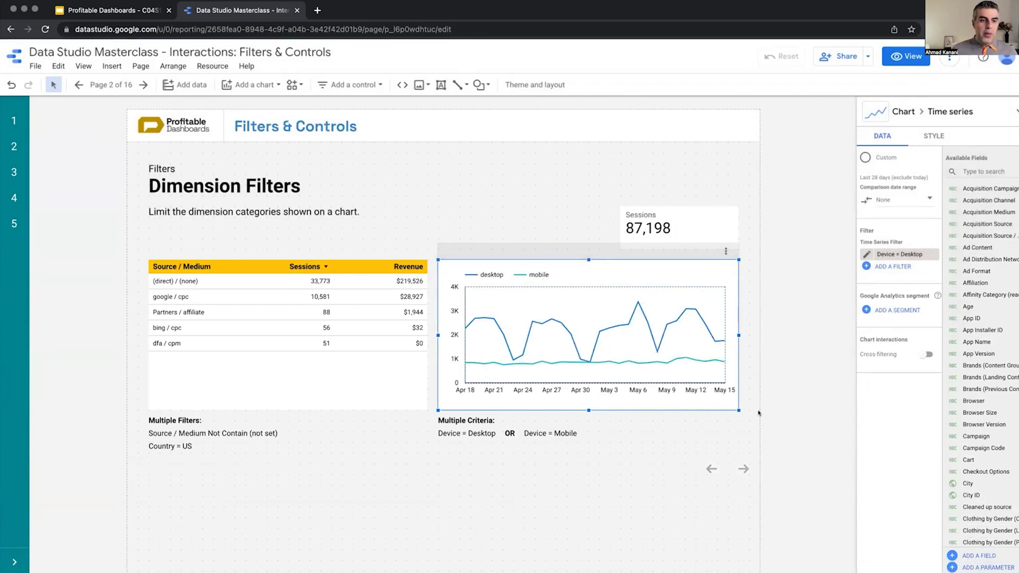
Select the 87,198 Sessions scorecard to show its data settings.
{"action": "left_click", "coordinate": [366, 366]}
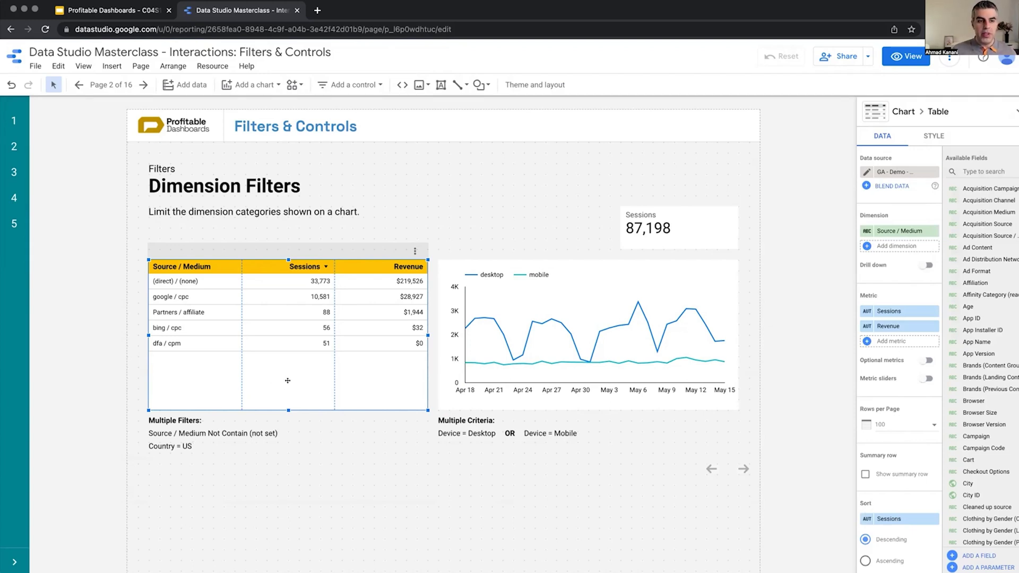
{"action": "left_click", "coordinate": [698, 229]}
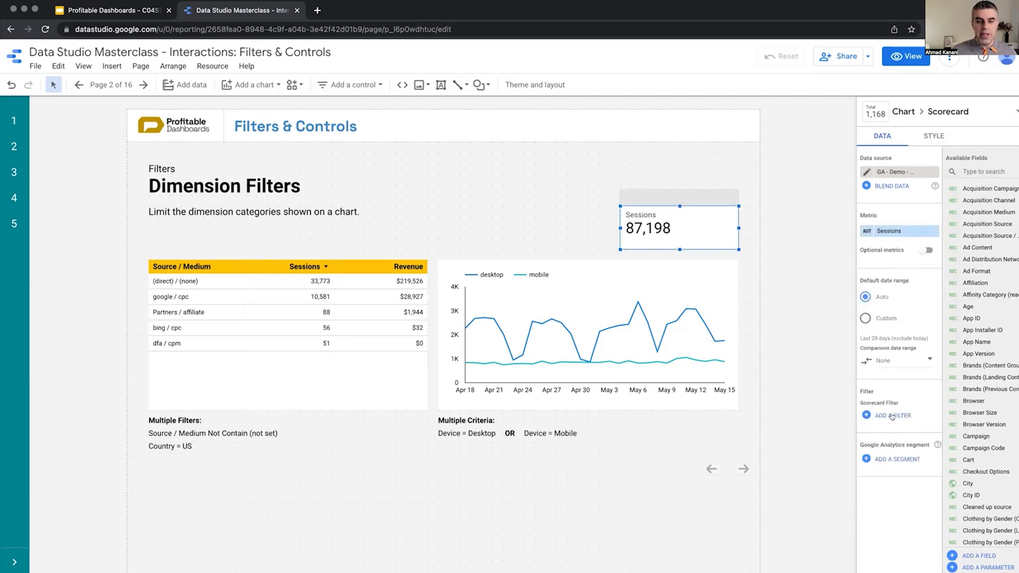
Apply the Country = US and Exclude (not set) filters to the Sessions scorecard.
{"action": "left_click", "coordinate": [892, 416]}
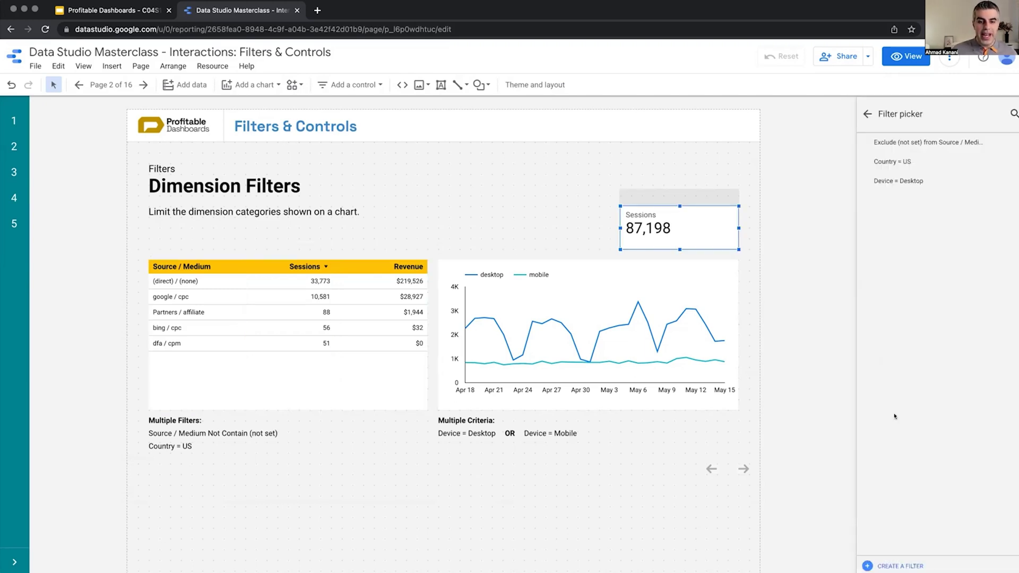
{"action": "left_click", "coordinate": [918, 161]}
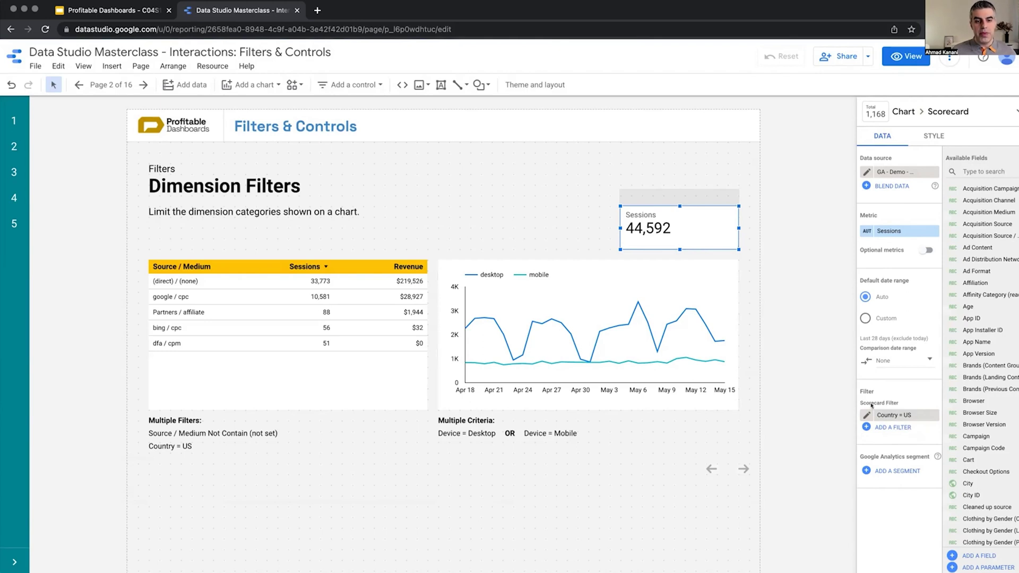
{"action": "left_click", "coordinate": [893, 427]}
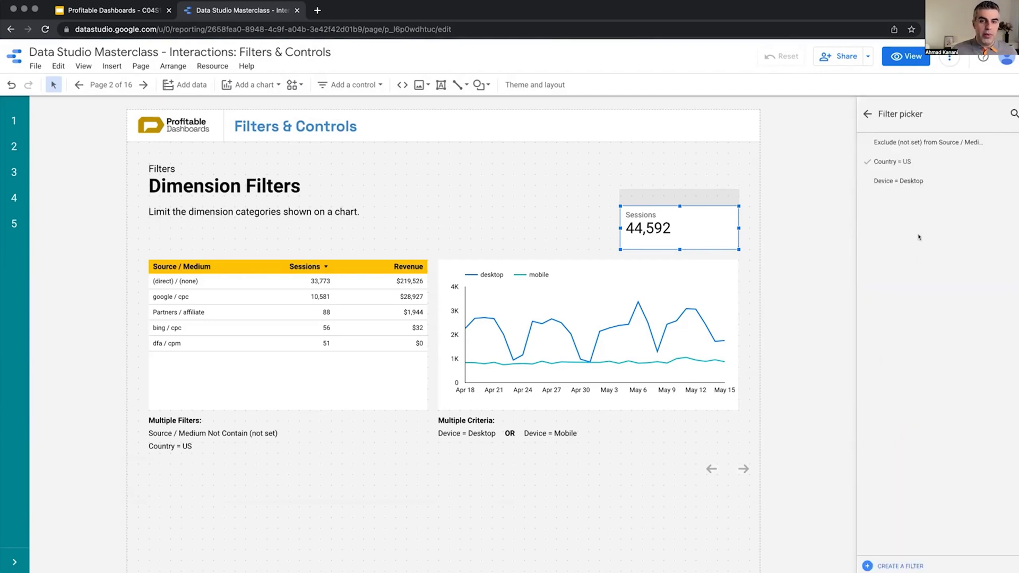
{"action": "left_click", "coordinate": [924, 142]}
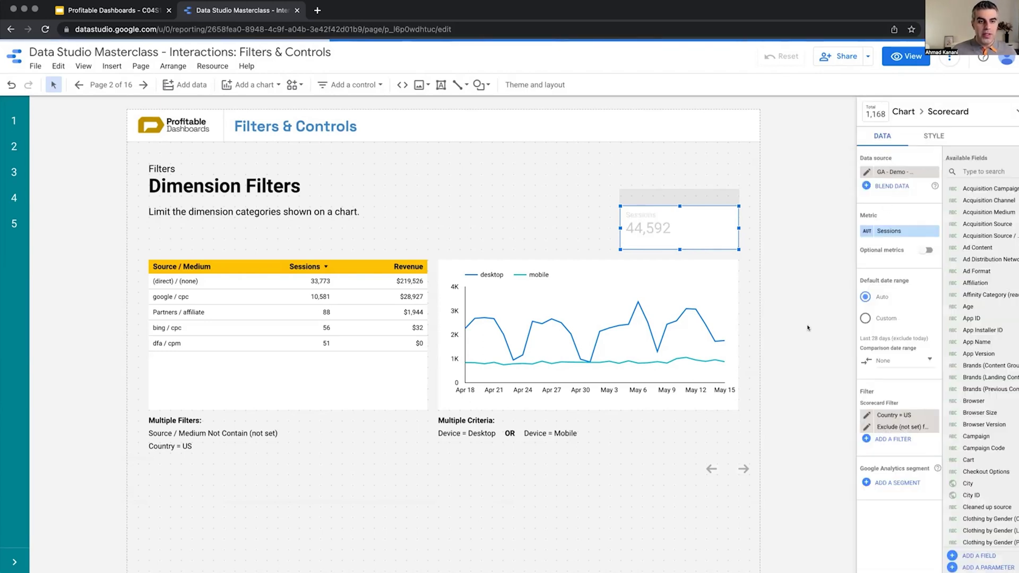